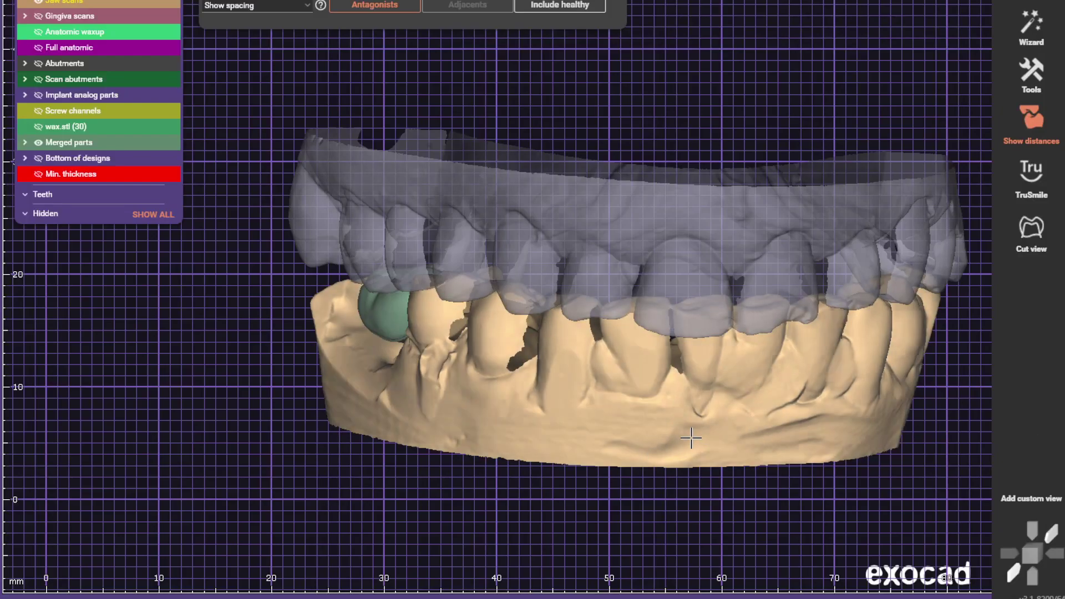
Step: Delete the merged parts of the tooth 30 reconstruction
scroll(697, 431, down, 3)
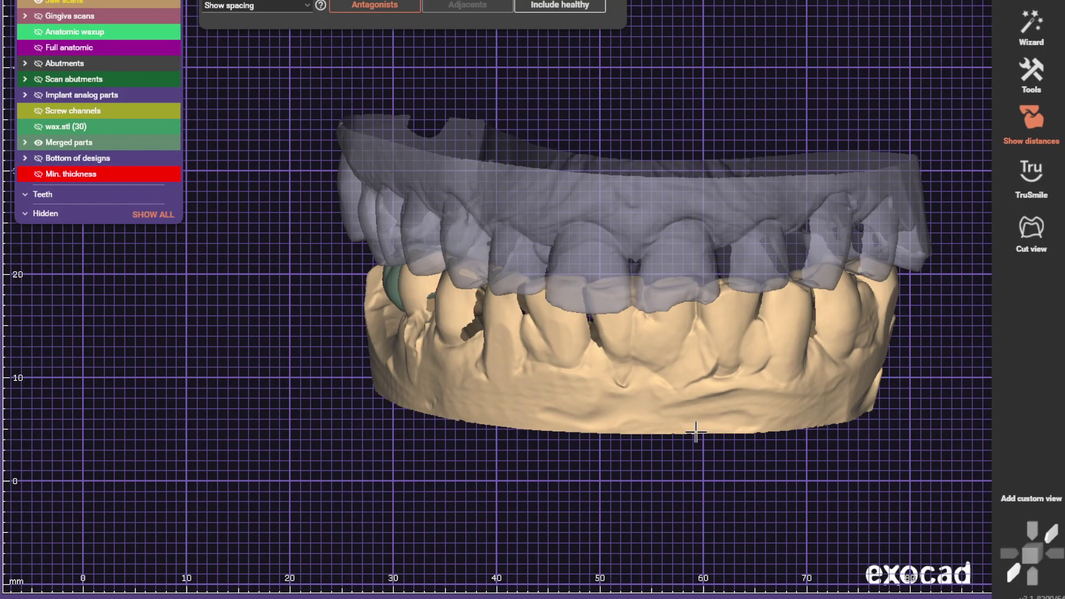
right_drag(695, 432, 695, 432)
scroll(695, 432, up, 4)
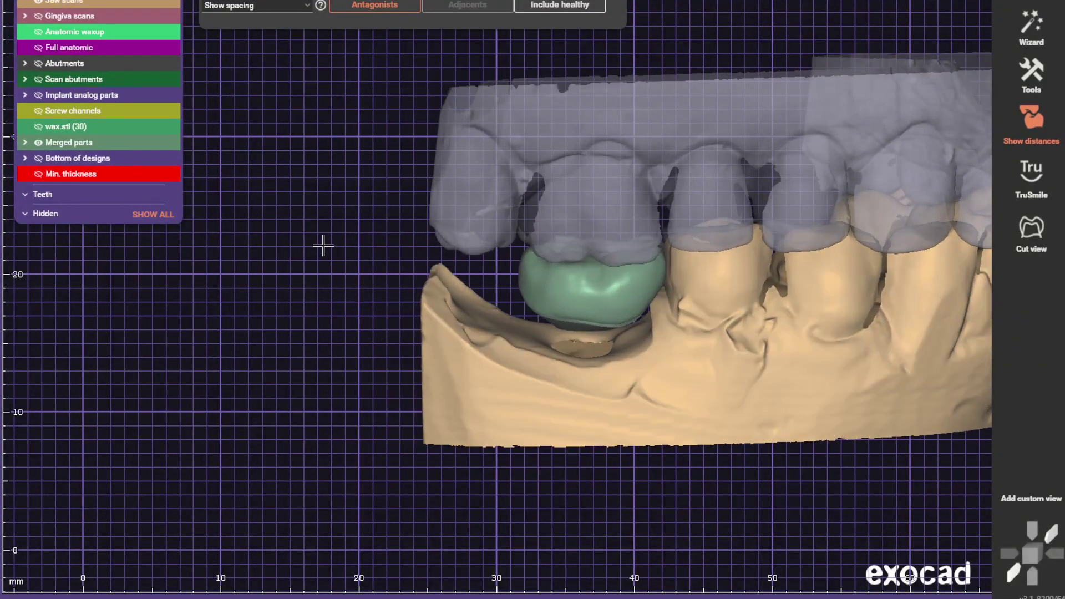
right_click(298, 252)
click(373, 212)
click(227, 225)
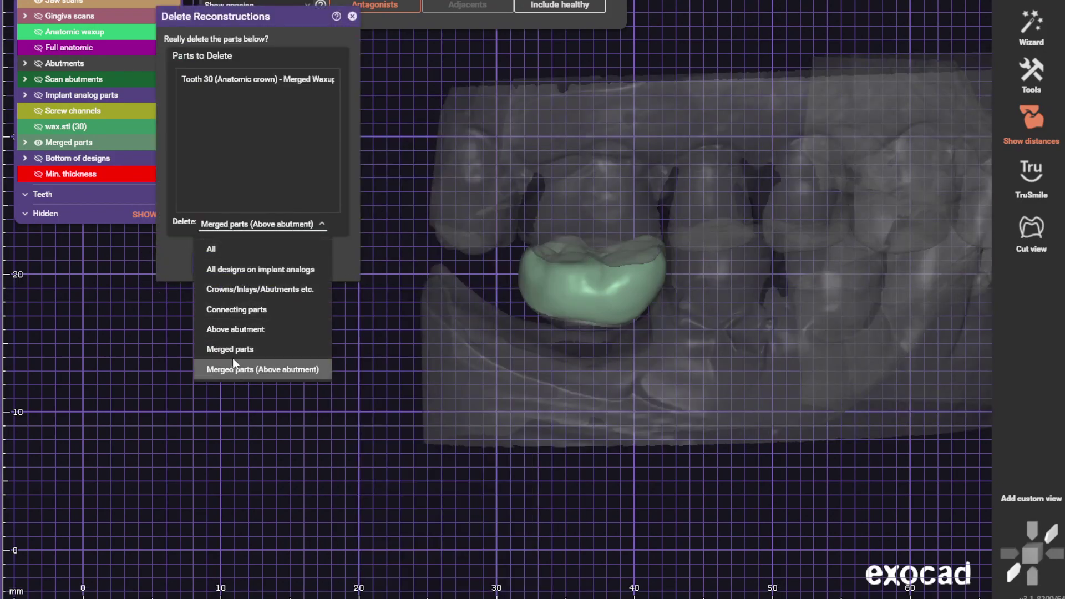
click(227, 351)
click(242, 266)
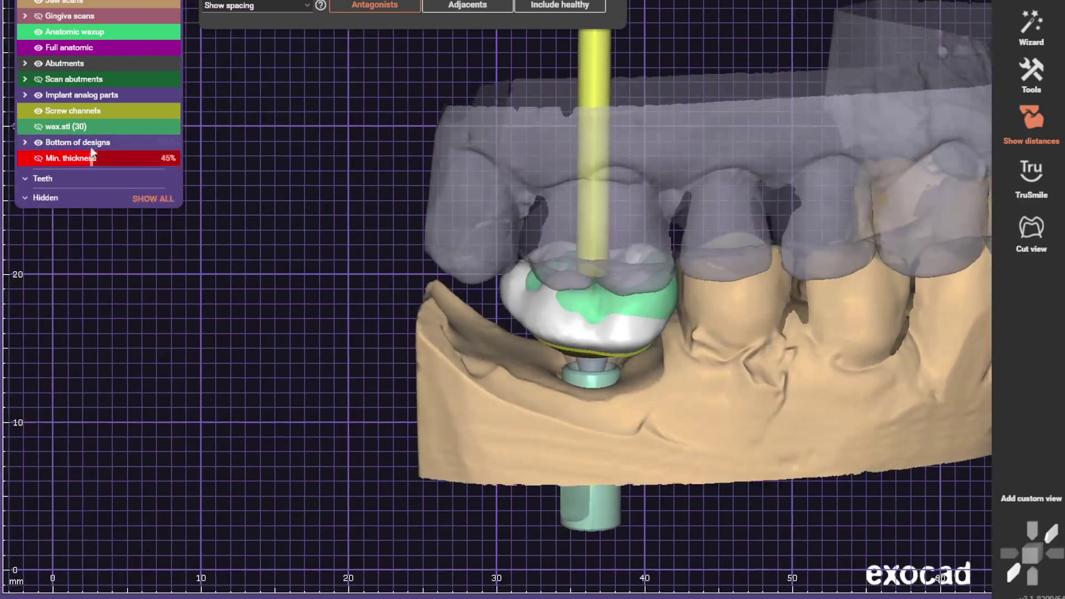
Step: Change the implant type of tooth 30 to Screw-Retained and accept the change
right_drag(312, 170, 340, 243)
scroll(340, 242, up, 2)
scroll(437, 316, up, 5)
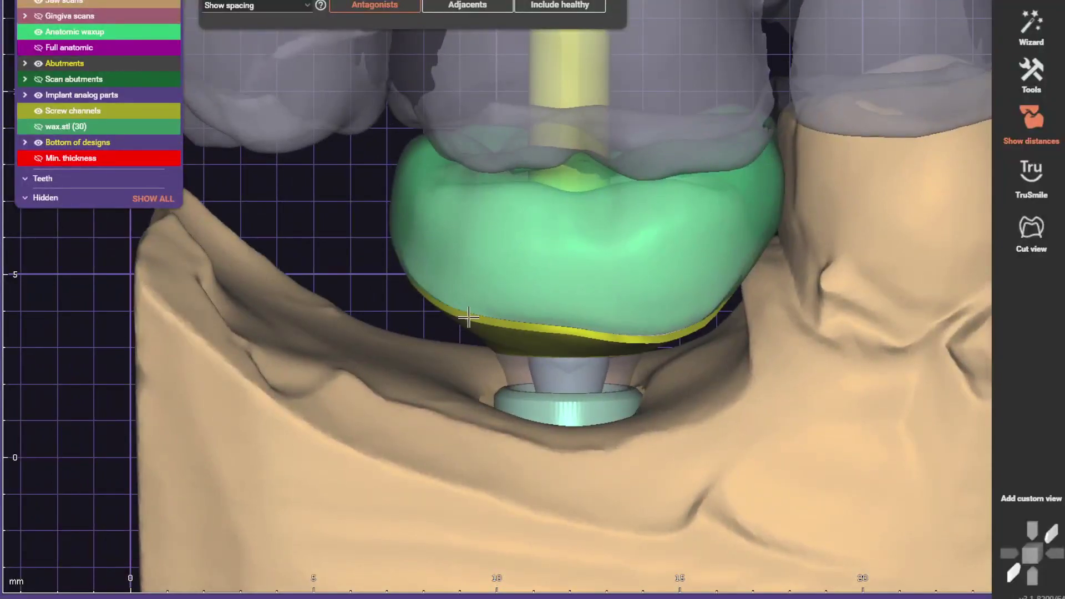
right_drag(468, 317, 471, 238)
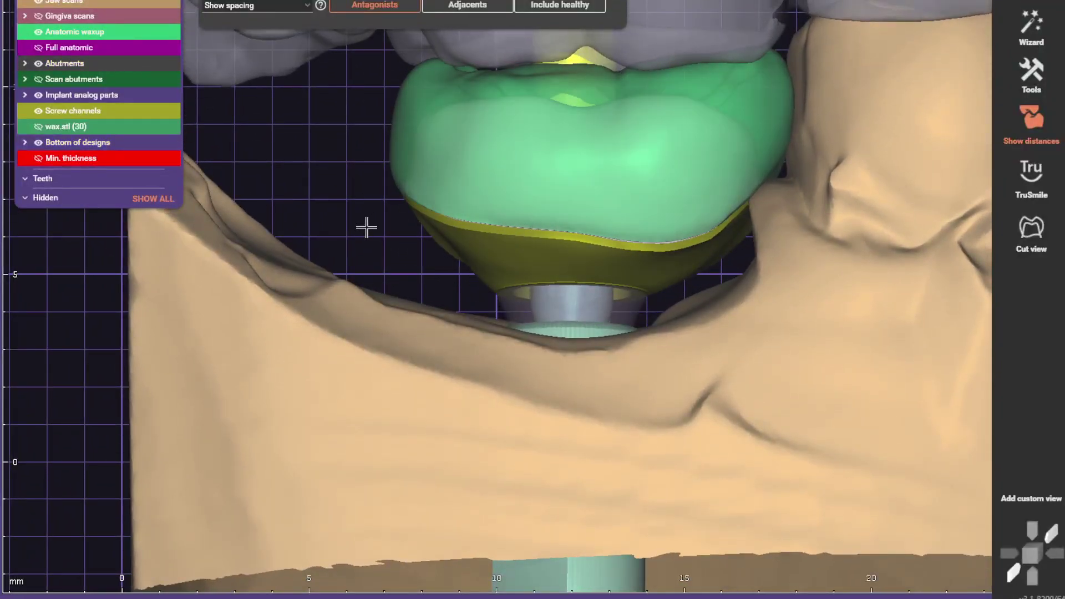
scroll(135, 300, down, 3)
right_click(179, 311)
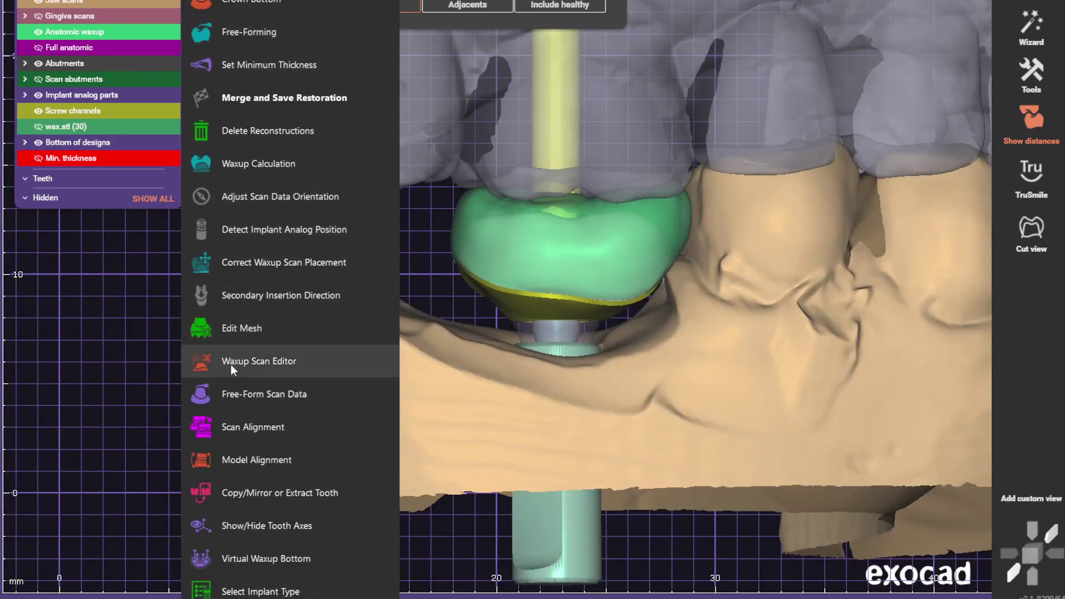
click(272, 583)
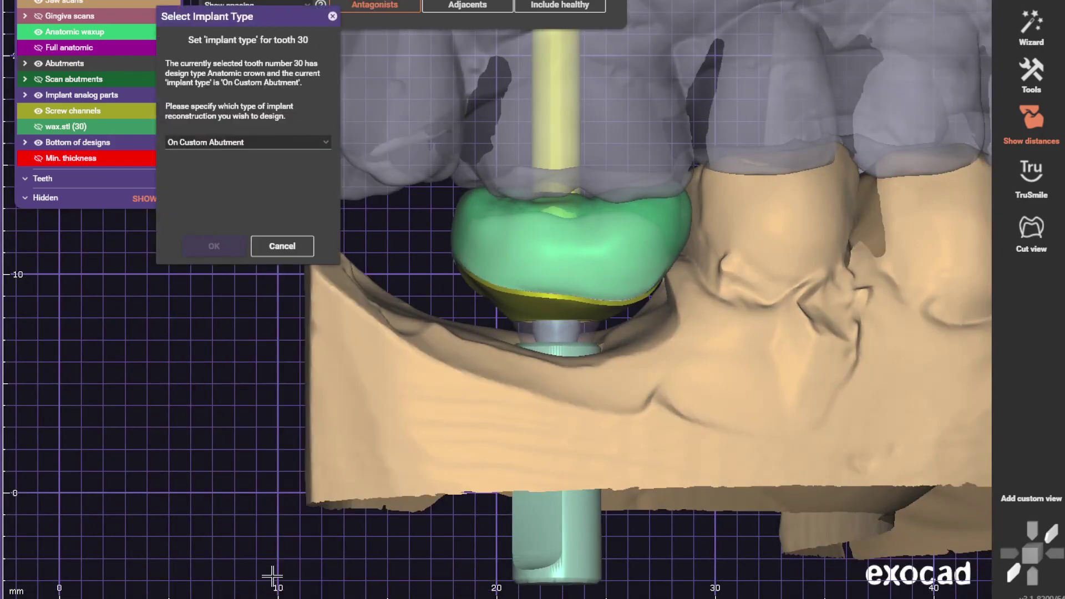
click(213, 142)
click(215, 204)
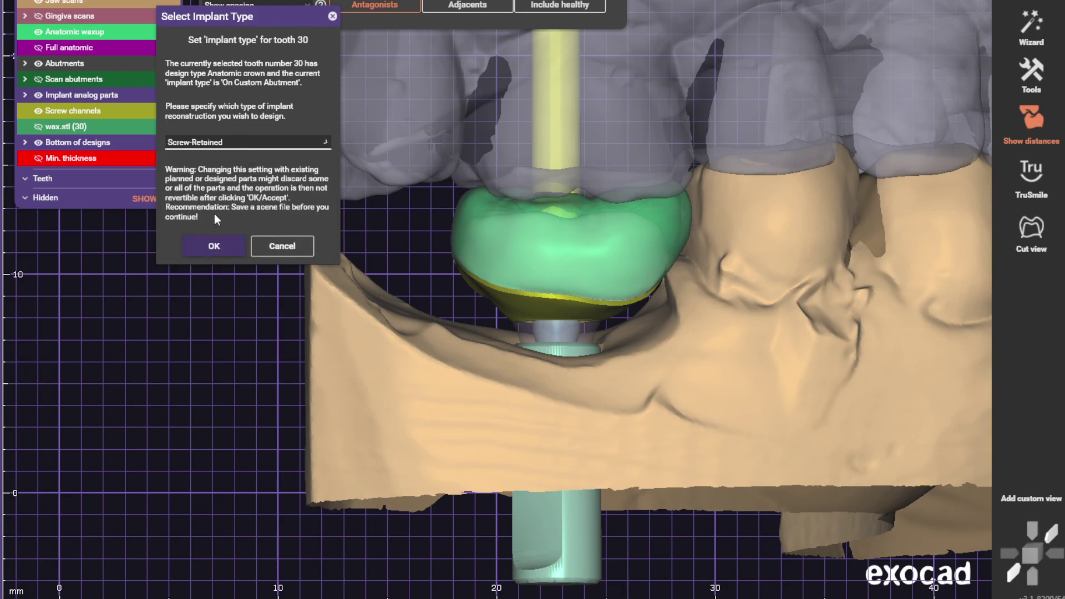
click(219, 245)
click(615, 333)
right_click(521, 250)
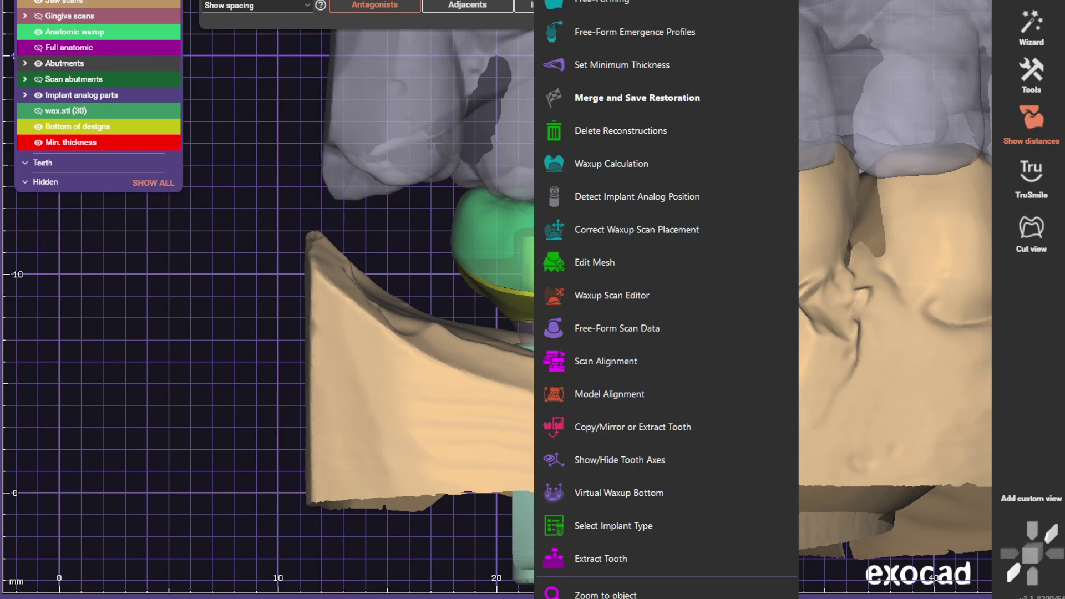
click(599, 201)
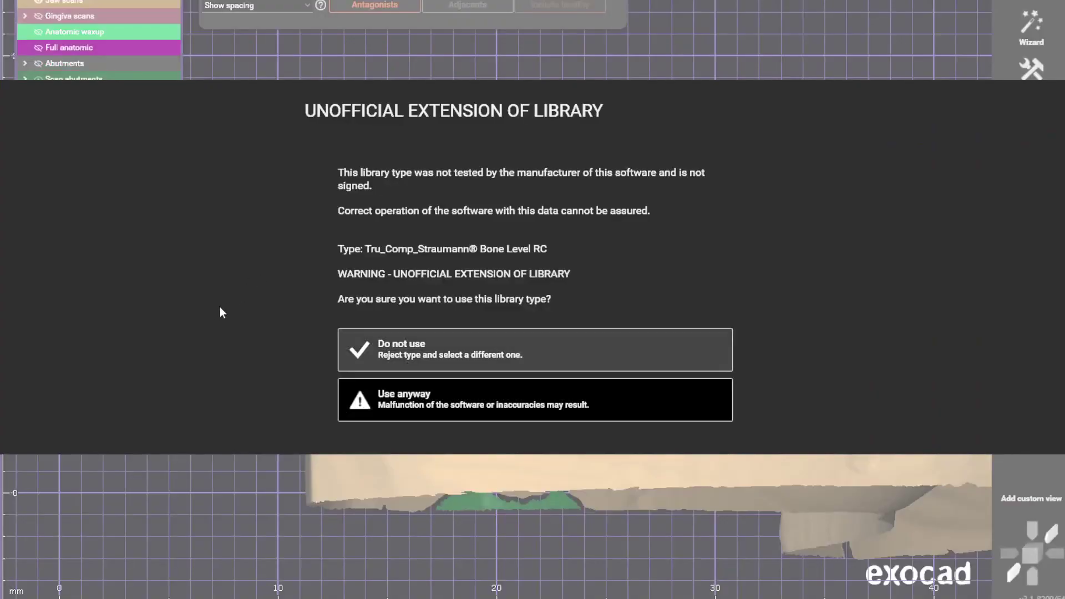
click(488, 404)
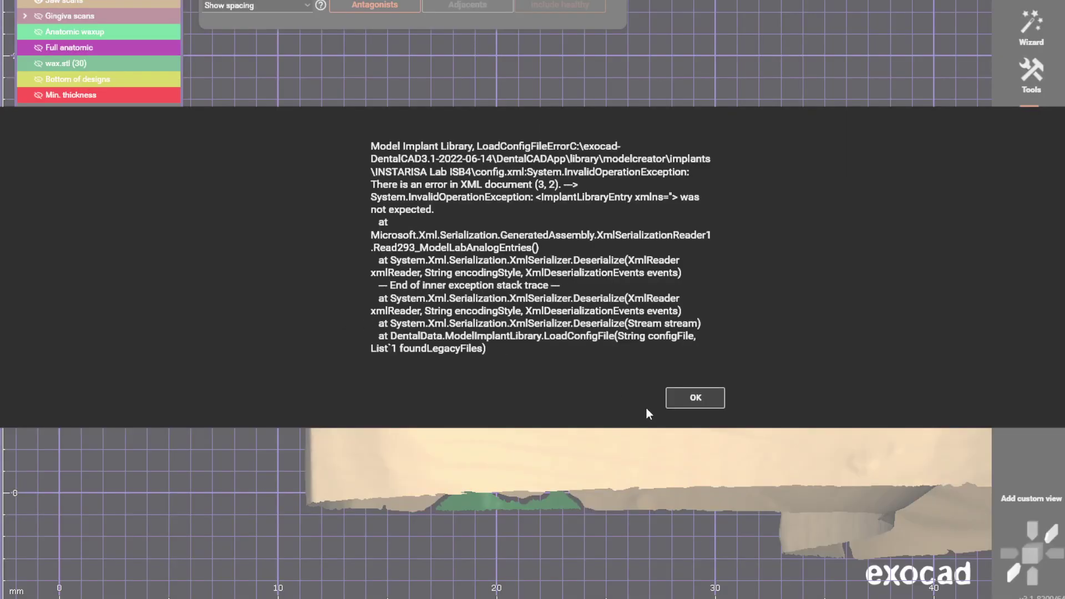
click(678, 393)
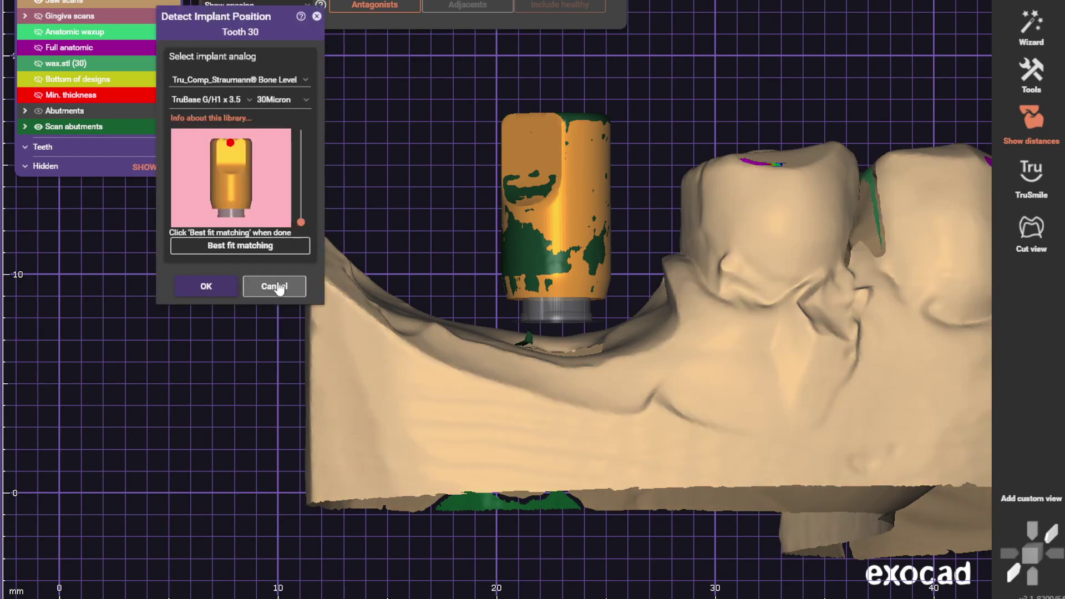
click(276, 286)
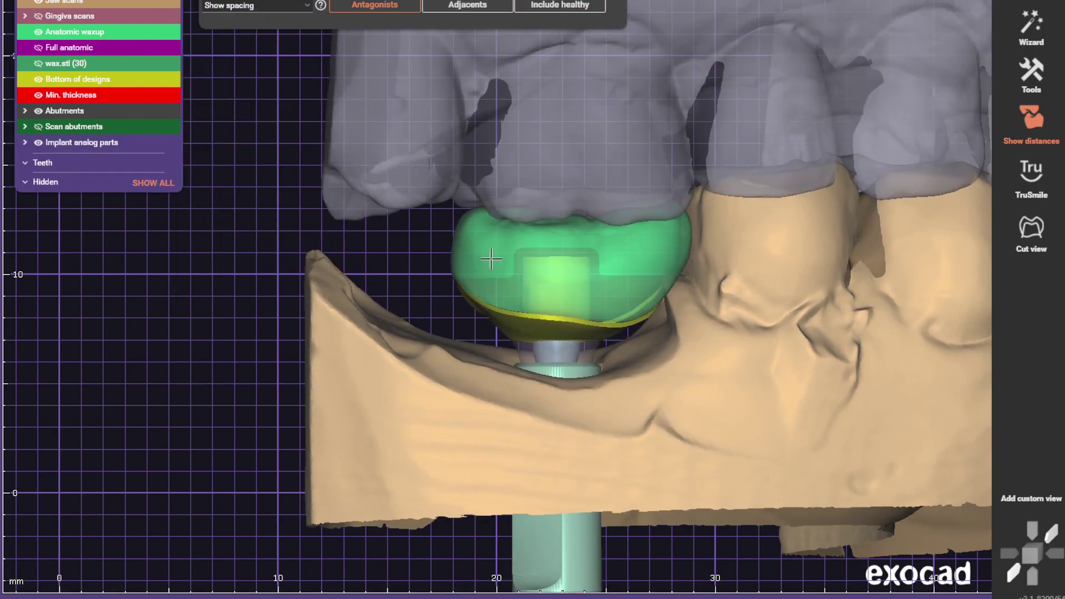
Step: Start editing the abutment bottom of tooth 30 and reset its free-formed emergence profile
right_click(474, 280)
click(513, 1)
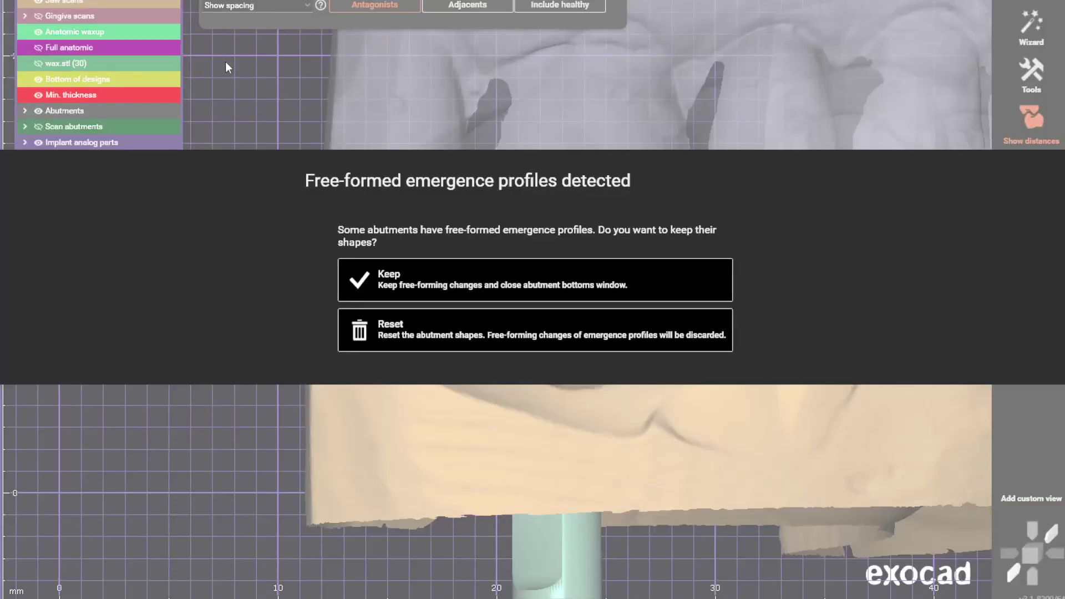
click(450, 339)
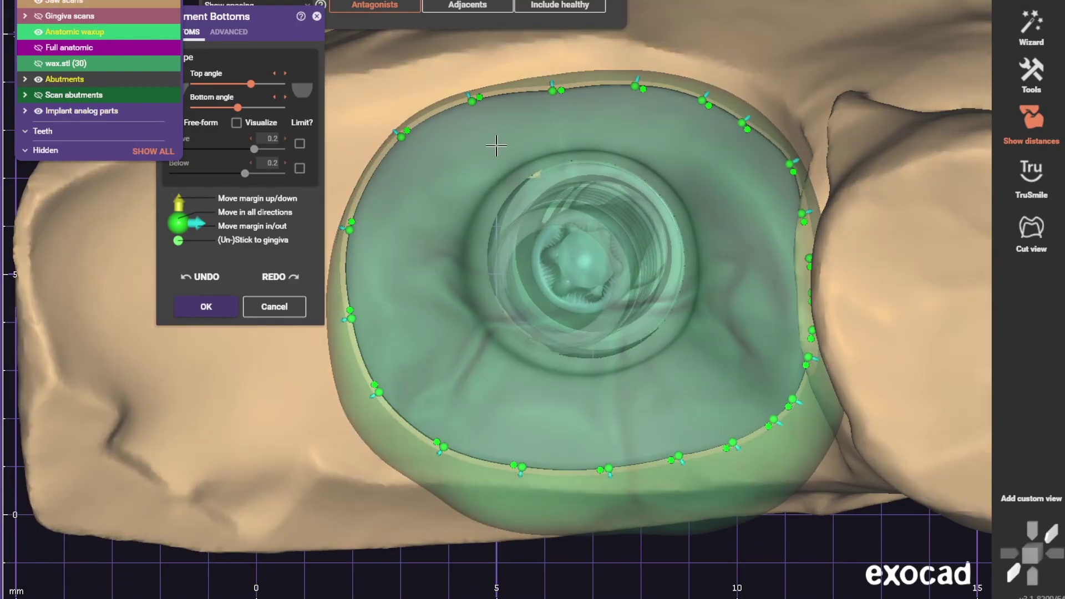
right_drag(496, 145, 497, 145)
scroll(598, 234, up, 2)
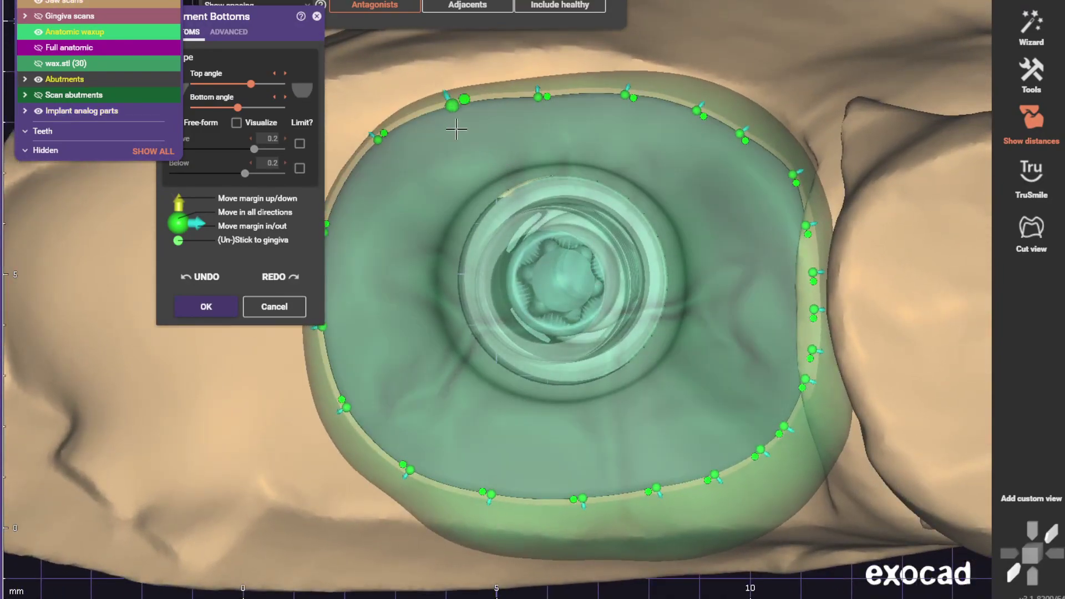
Step: Remove surplus control points from the lingual and buccal edges of the abutment margin
click(537, 98)
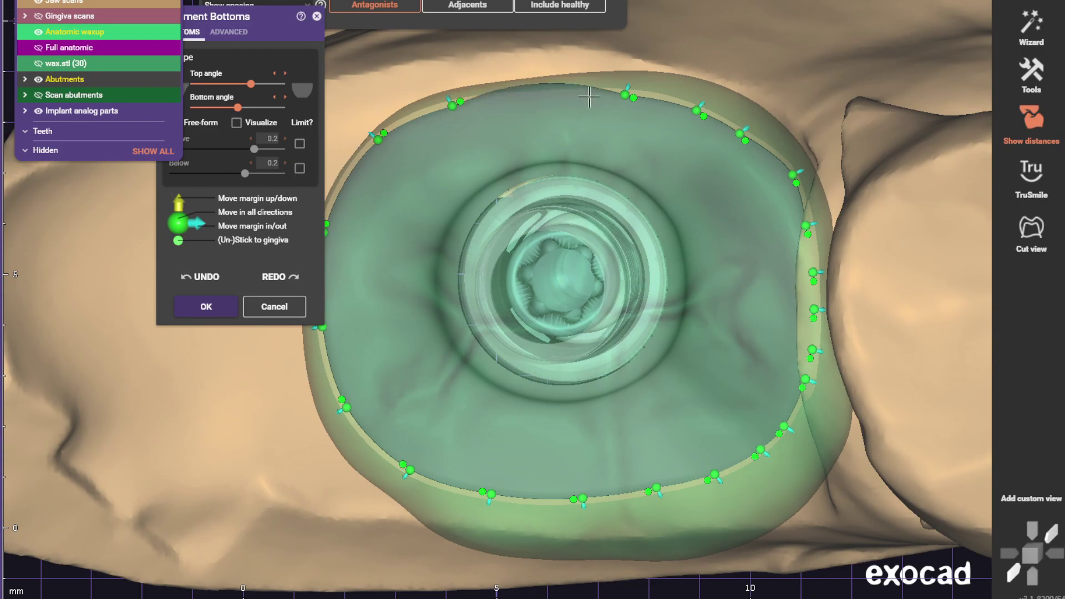
click(631, 97)
click(700, 110)
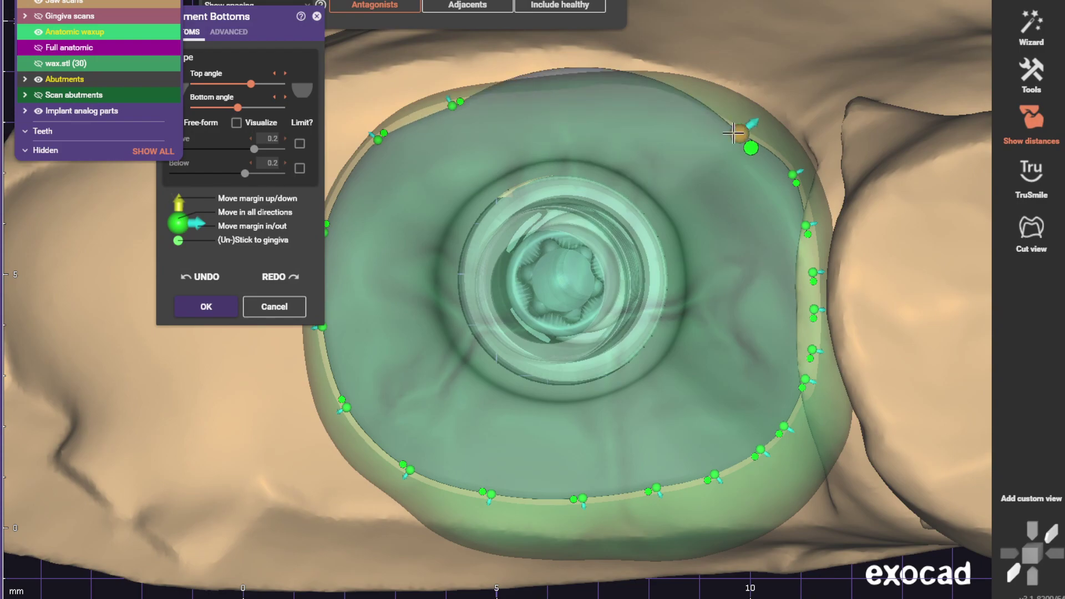
click(733, 133)
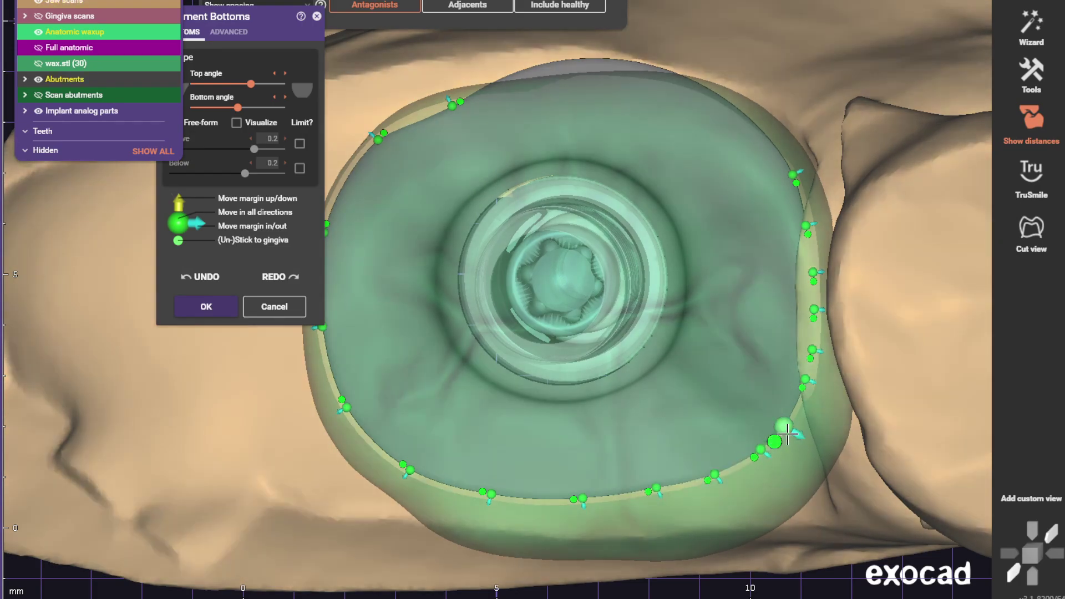
click(783, 431)
click(757, 454)
click(713, 477)
click(584, 492)
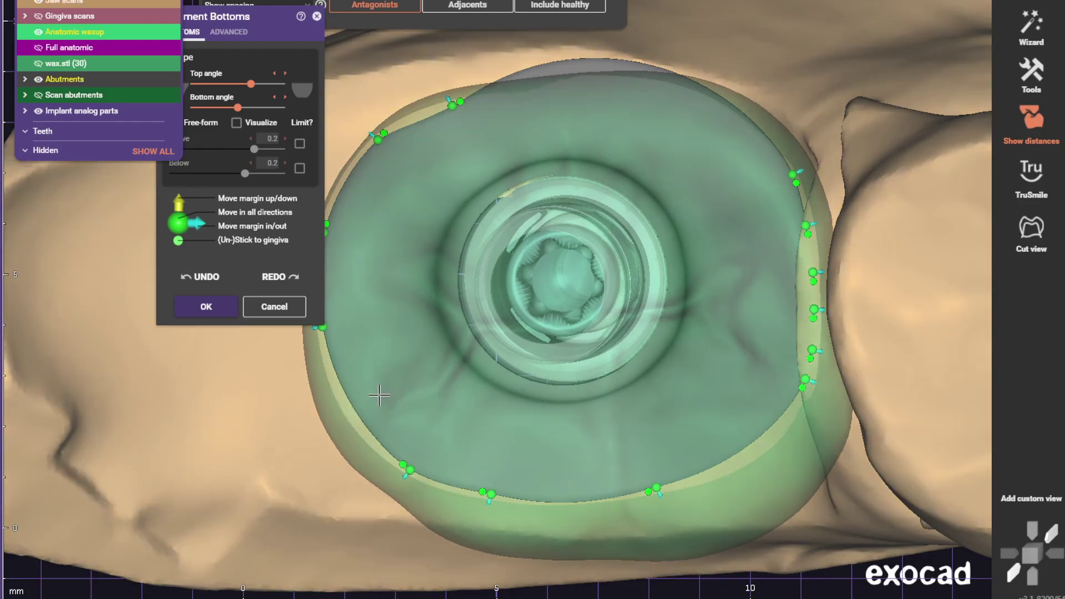
Step: Remove further margin points at the distobuccal, lingual and mesial edges, and unstick the margin from the gingiva
middle_drag(350, 407, 574, 455)
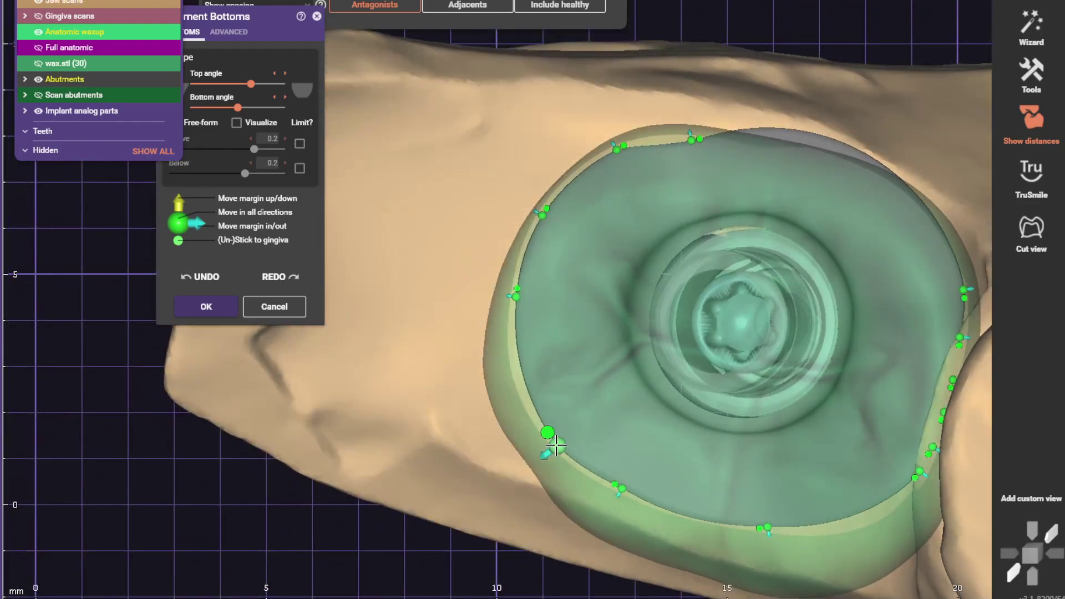
click(556, 445)
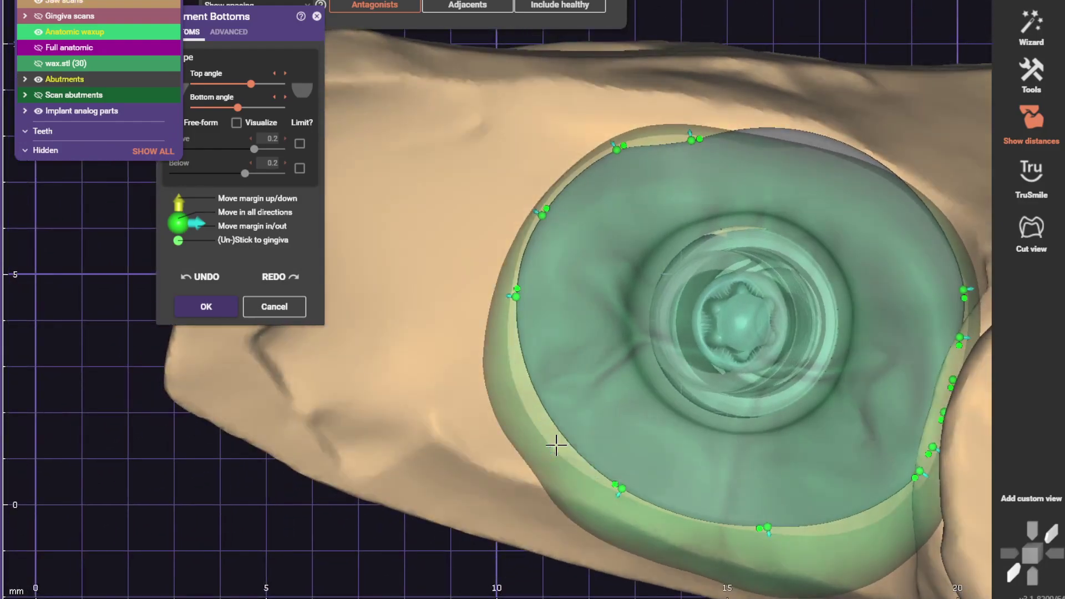
click(696, 136)
click(963, 290)
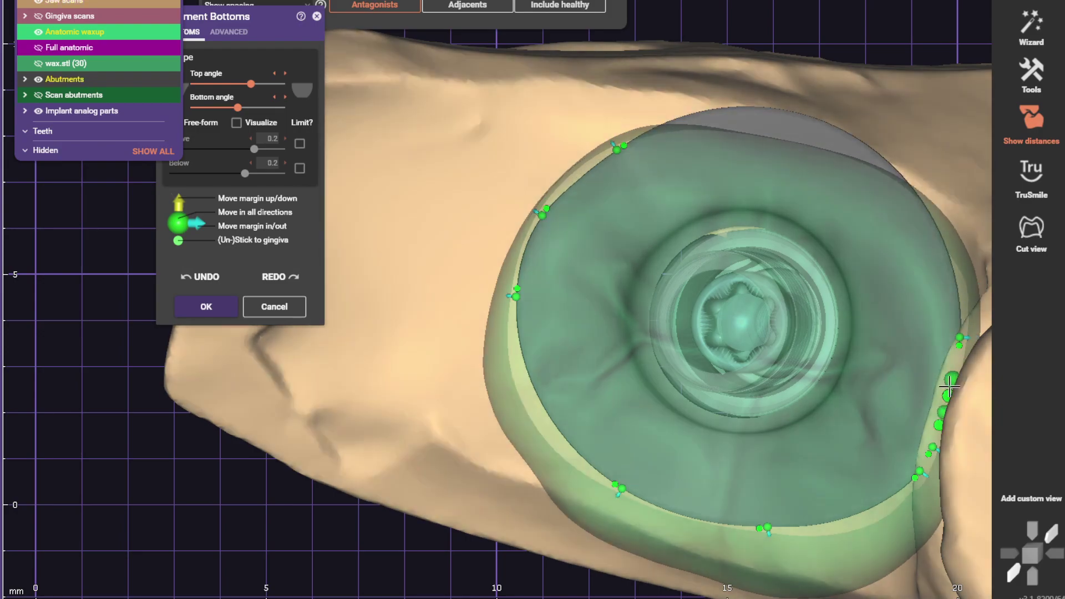
click(947, 394)
click(943, 412)
click(939, 423)
scroll(910, 350, up, 3)
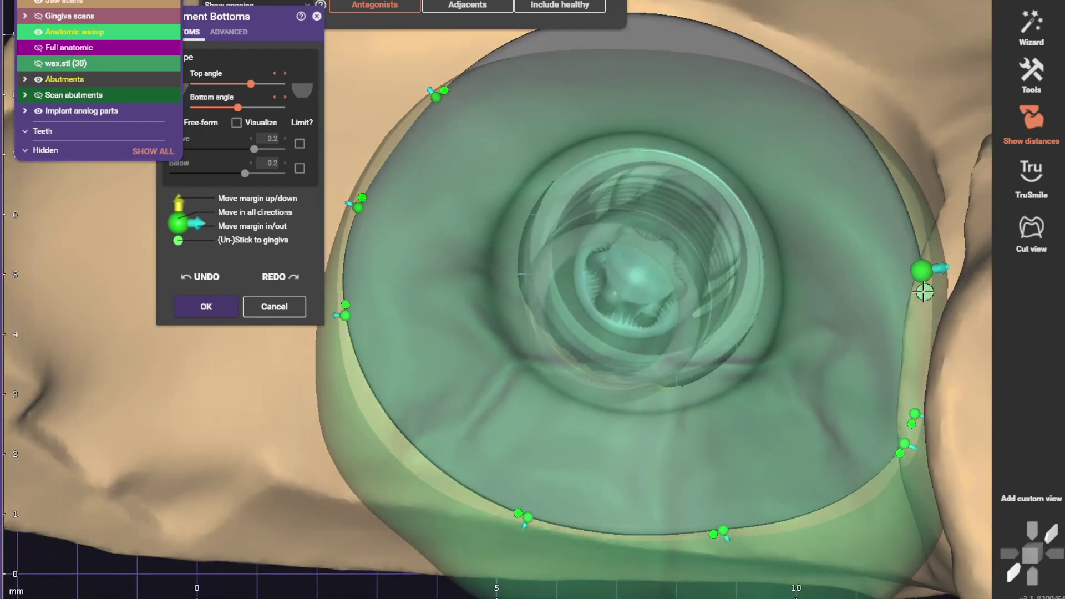
click(923, 291)
Step: Move a mesial margin point to the mesiolingual corner and pull the distolingual part of the margin inward
scroll(914, 272, down, 1)
middle_drag(936, 278, 908, 291)
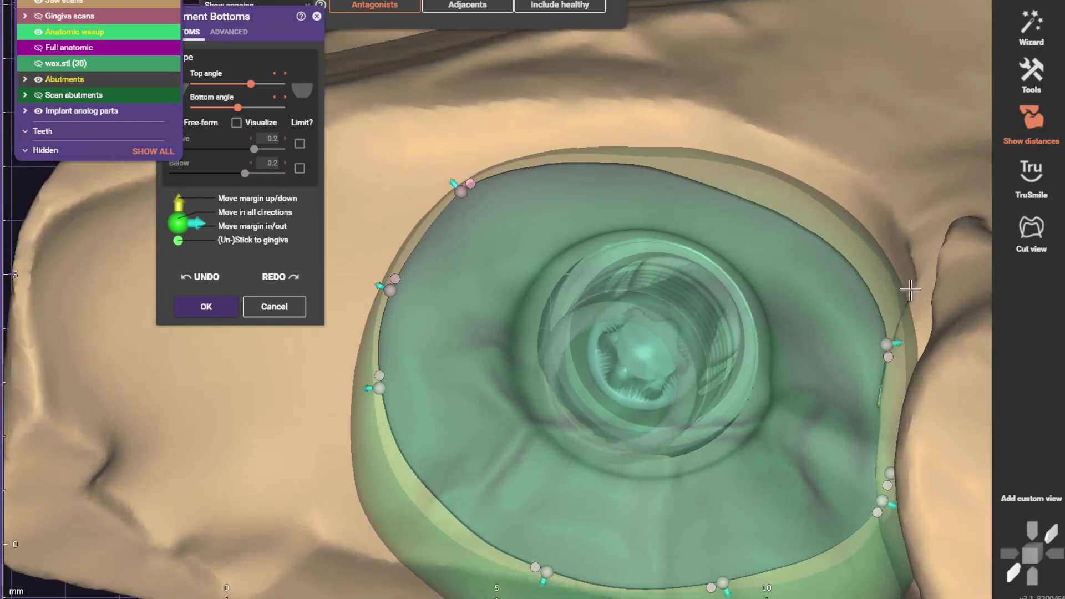
right_drag(909, 292, 900, 310)
drag(886, 342, 768, 209)
right_drag(673, 203, 555, 209)
scroll(499, 212, down, 1)
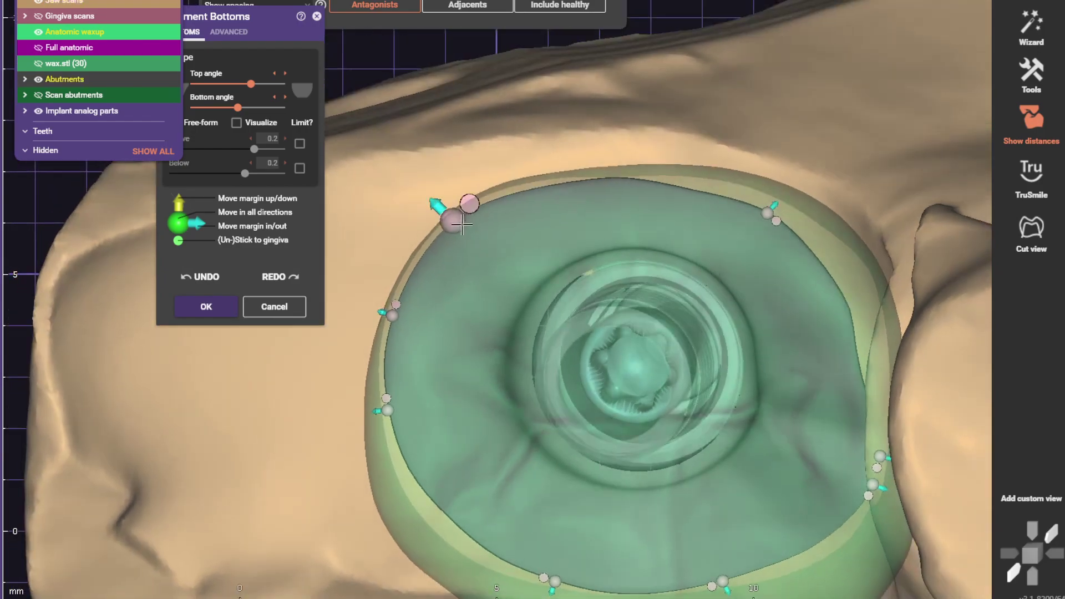
drag(459, 224, 472, 235)
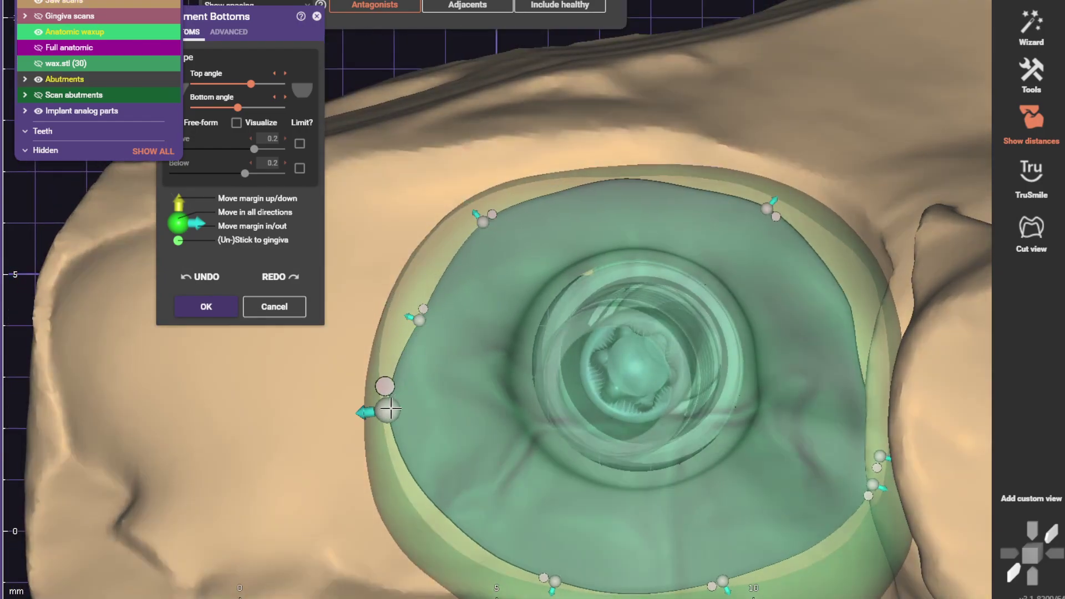
right_drag(426, 424, 453, 266)
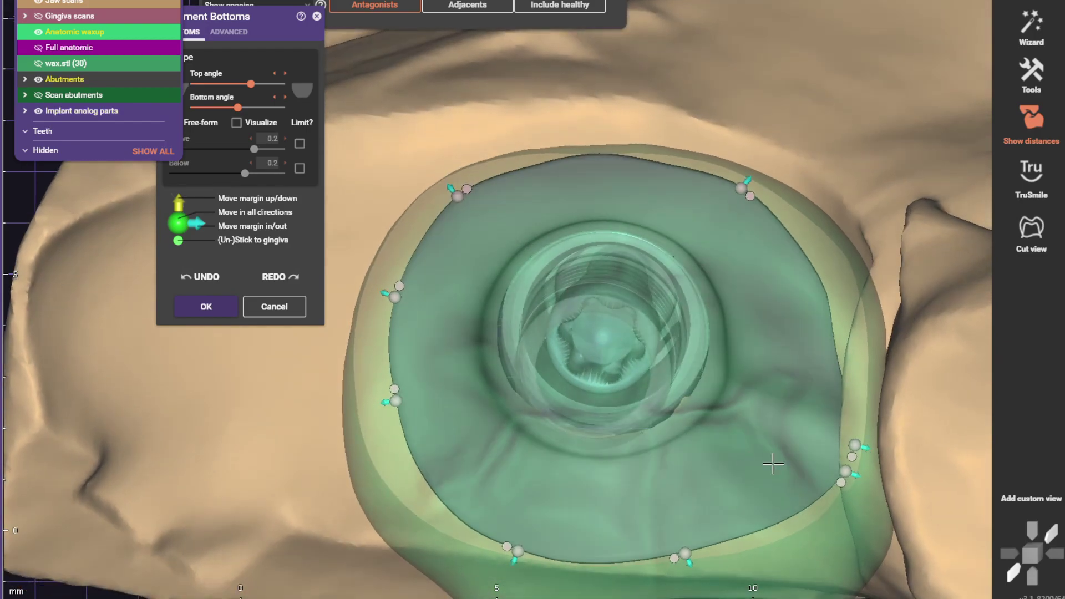
Step: Reposition the margin points beside the adjacent tooth and pull the buccal and distal points inward within the crown outline
drag(858, 451, 841, 427)
right_drag(840, 427, 851, 403)
drag(852, 403, 849, 316)
drag(845, 471, 808, 524)
drag(686, 553, 671, 548)
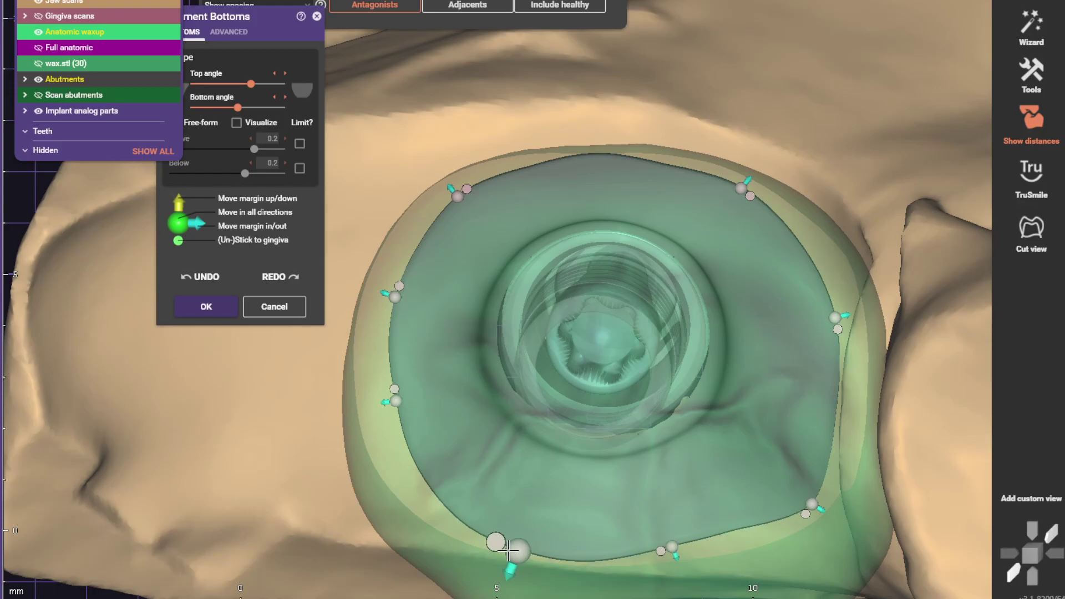
drag(507, 550, 502, 512)
drag(505, 475, 500, 472)
drag(395, 401, 406, 406)
Step: Pull the mesiobuccal and buccal margin points slightly further inward
right_drag(416, 270, 444, 255)
scroll(444, 255, down, 2)
right_drag(539, 207, 660, 410)
drag(707, 454, 698, 450)
drag(602, 499, 593, 491)
Step: Pull the distobuccal, distal and mesiobuccal margin points outward and shift the buccal margin point distally
right_drag(454, 485, 515, 211)
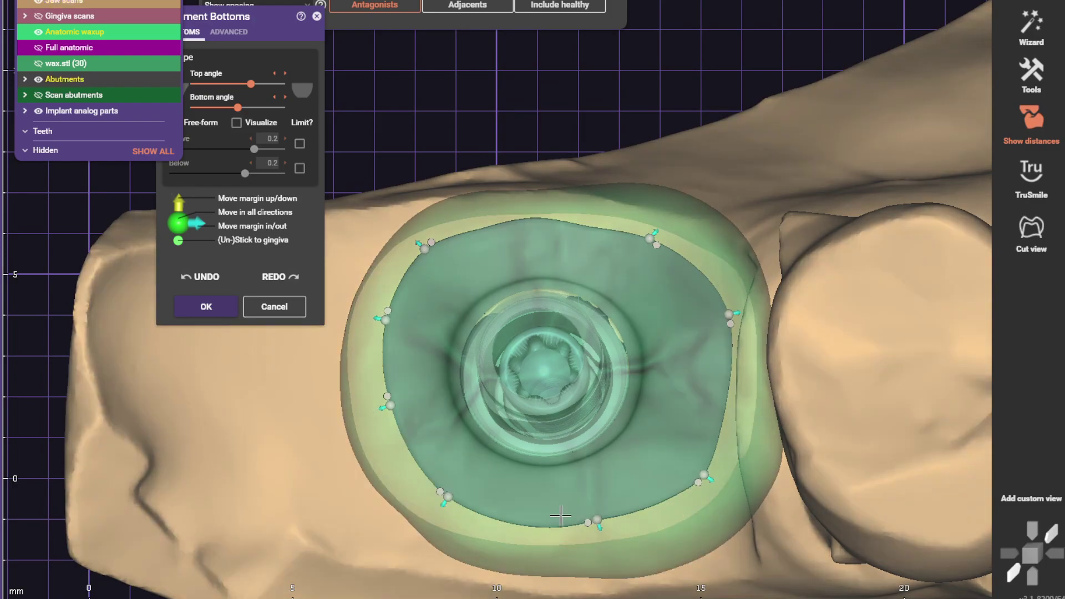
right_drag(558, 516, 530, 502)
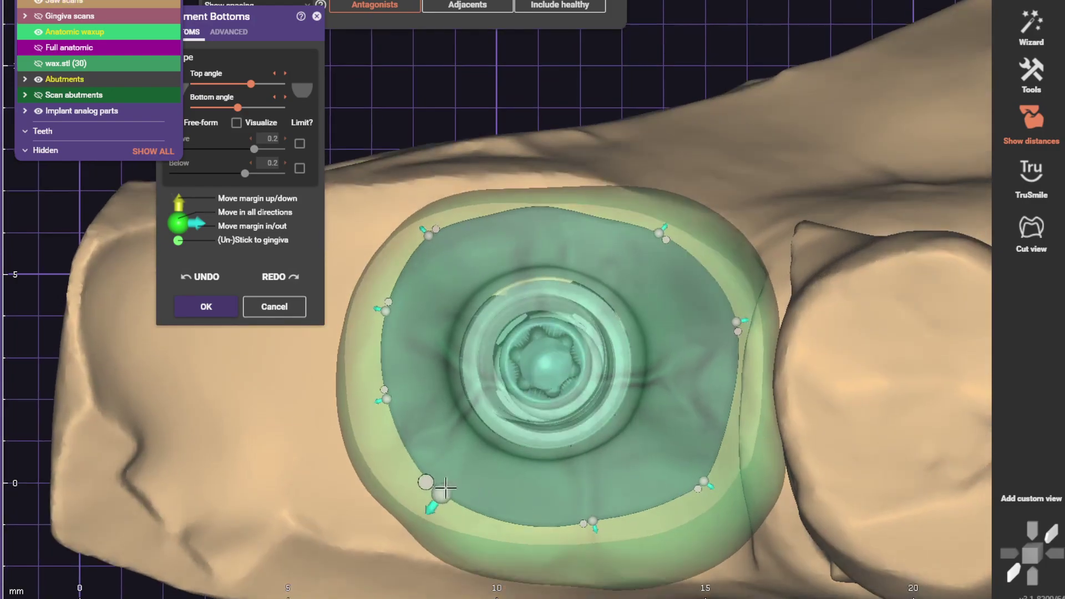
drag(442, 492, 410, 486)
drag(377, 403, 466, 220)
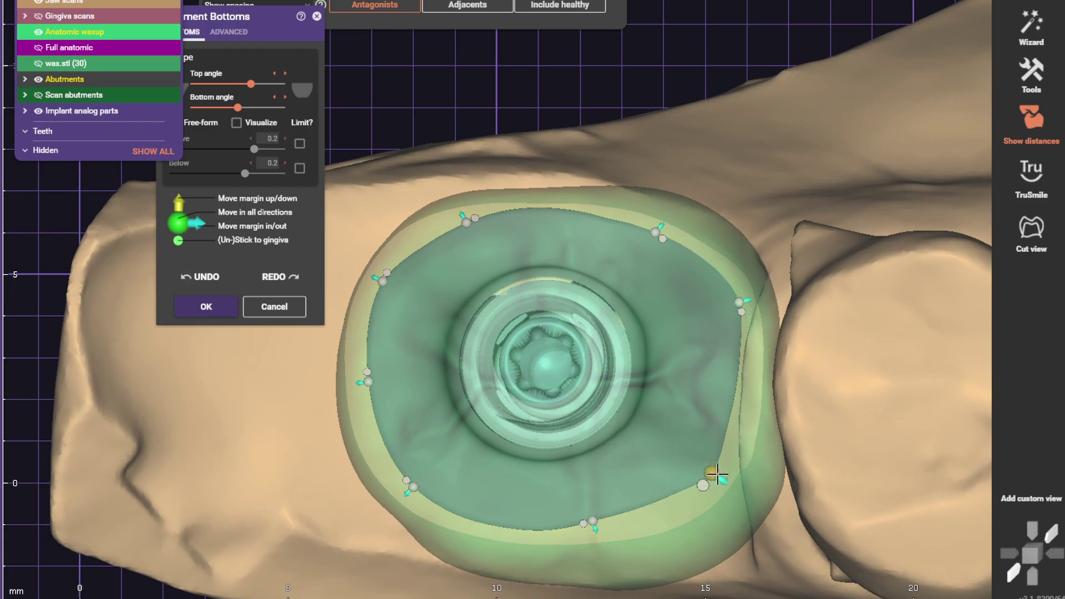
drag(716, 474, 724, 468)
drag(593, 522, 557, 529)
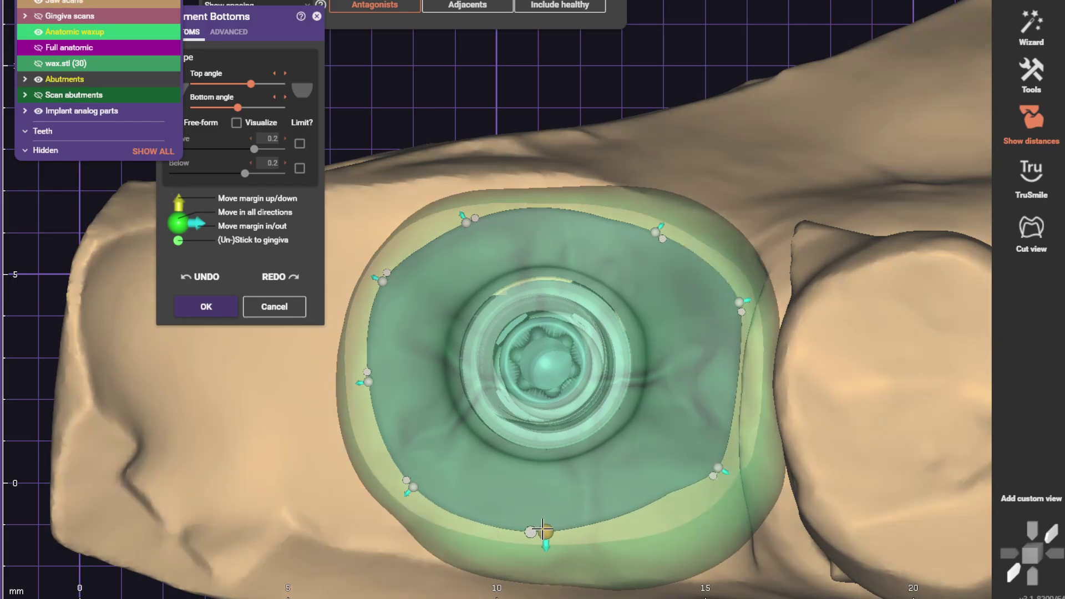
scroll(580, 484, up, 1)
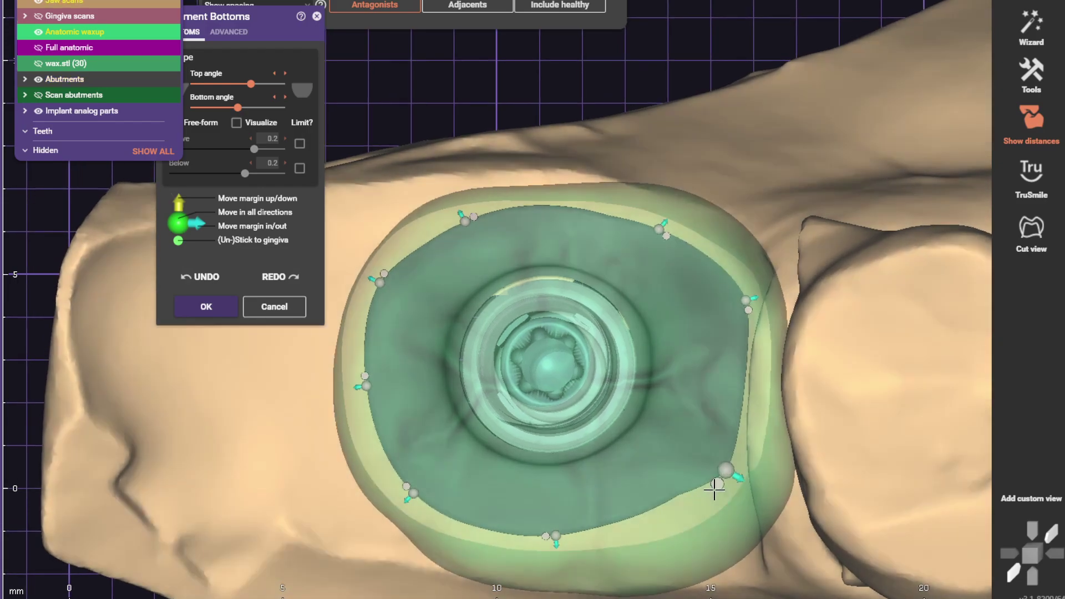
Step: Restick all margin points to the gingiva and move the distolingual point to the middle of the lingual edge
double_click(718, 487)
scroll(719, 488, up, 1)
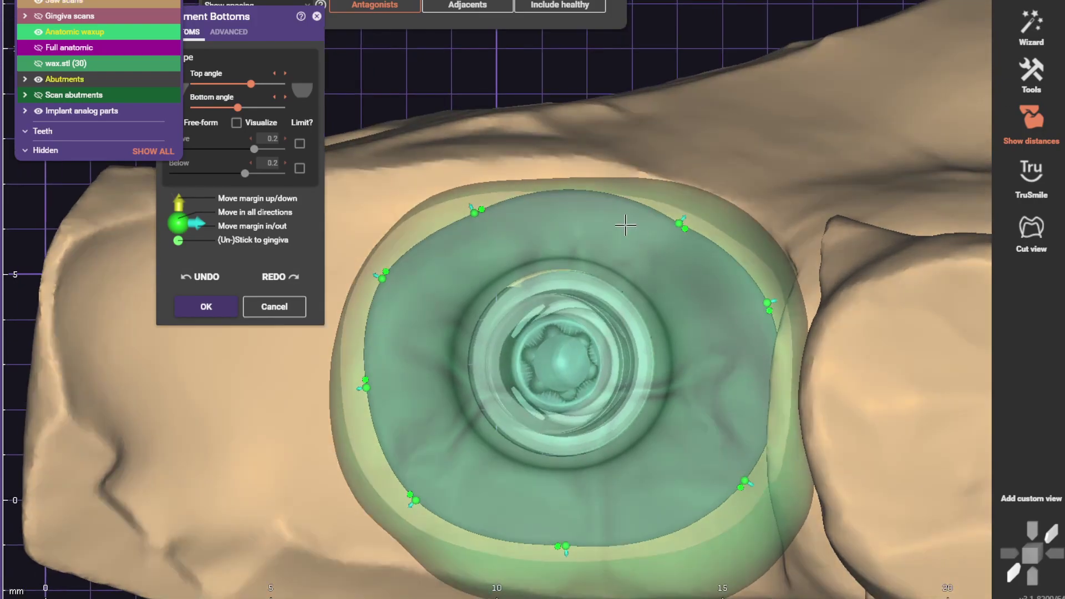
drag(470, 209, 527, 203)
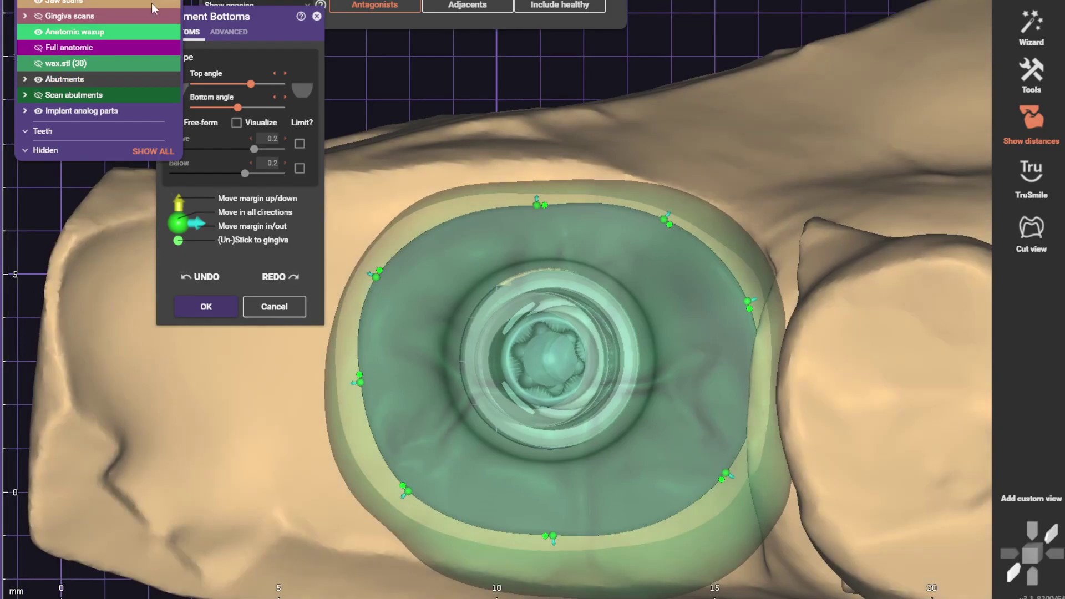
Step: Make the jaw scans partly transparent and reposition the mesial, mesiolingual and buccal margin points to round the outline
click(149, 4)
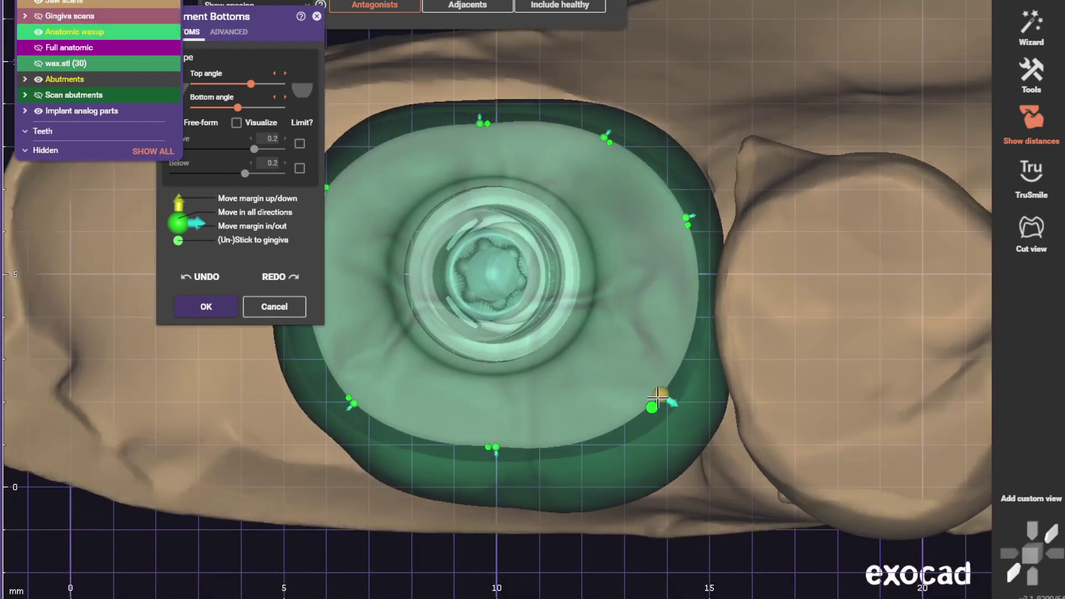
drag(684, 228, 693, 269)
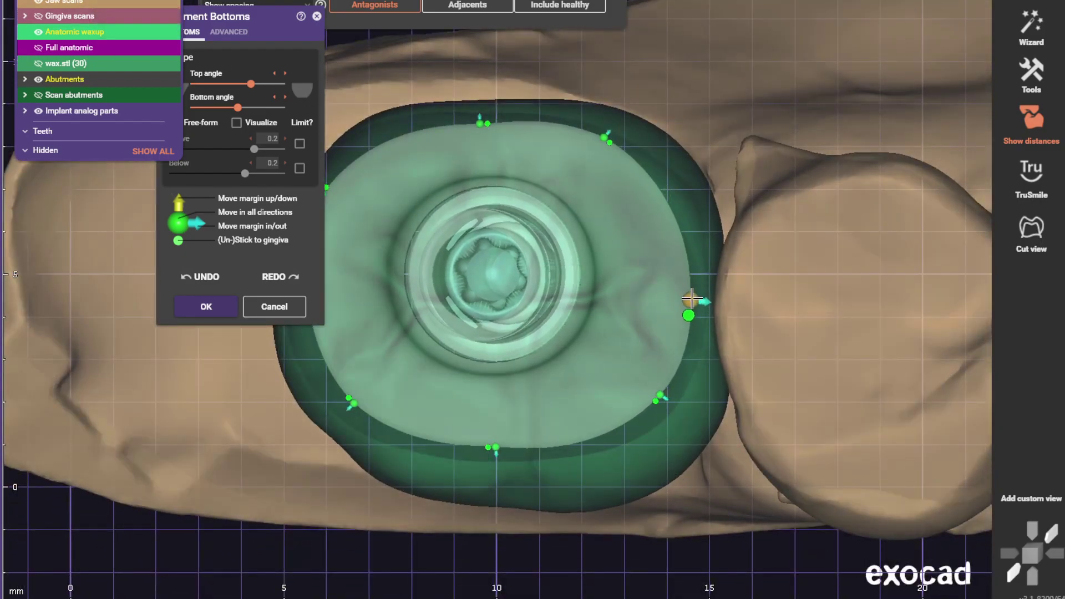
drag(596, 138, 623, 159)
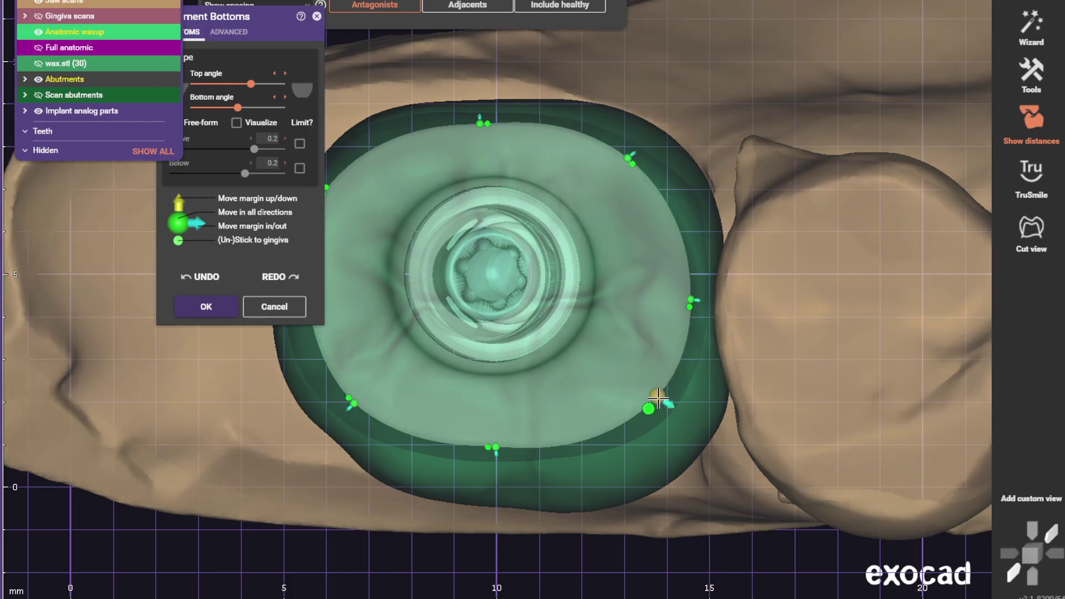
drag(495, 448, 506, 452)
Step: Fine-tune the distobuccal, distolingual and distal margin points to smooth the distal side of the abutment outline
middle_drag(502, 453, 593, 469)
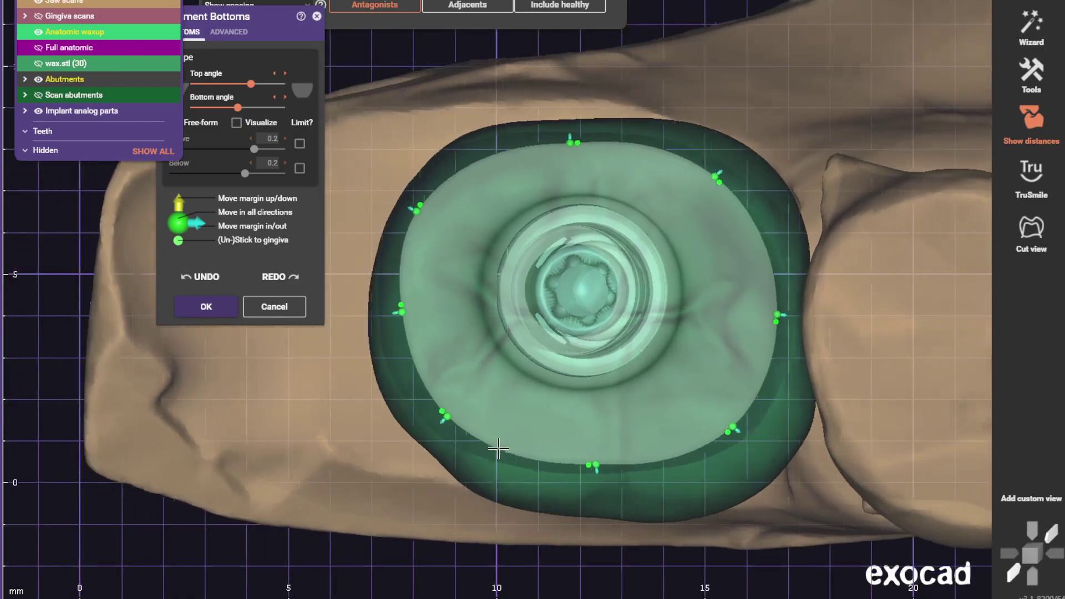
drag(454, 417, 450, 420)
drag(429, 206, 446, 197)
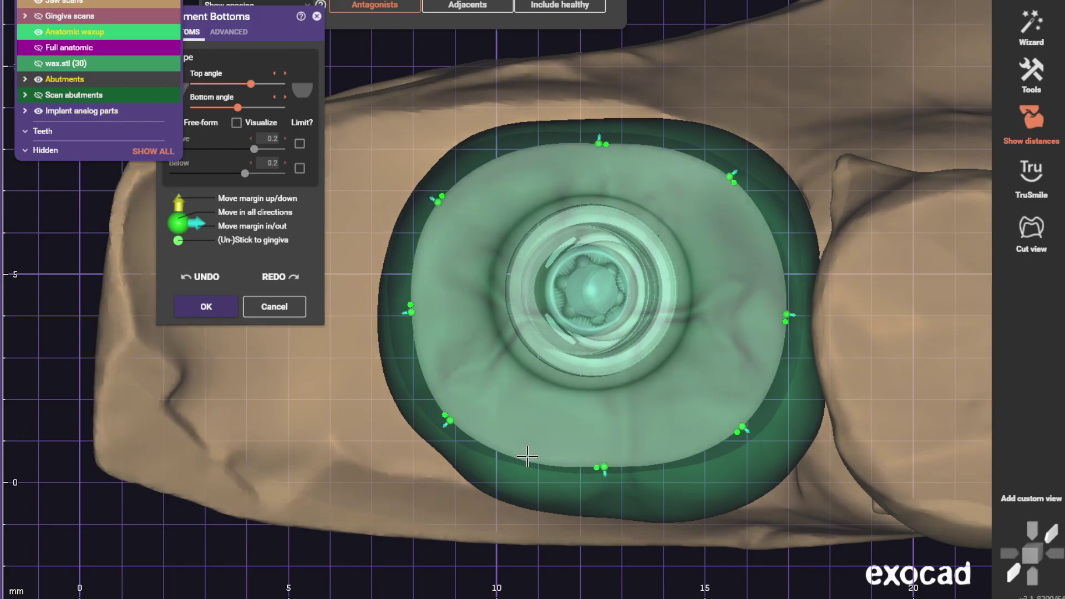
drag(448, 419, 452, 417)
drag(411, 312, 416, 309)
Step: Raise the abutment bottom's top angle almost to its maximum and reduce the bottom angle almost to its minimum
scroll(423, 308, down, 4)
right_drag(416, 309, 484, 325)
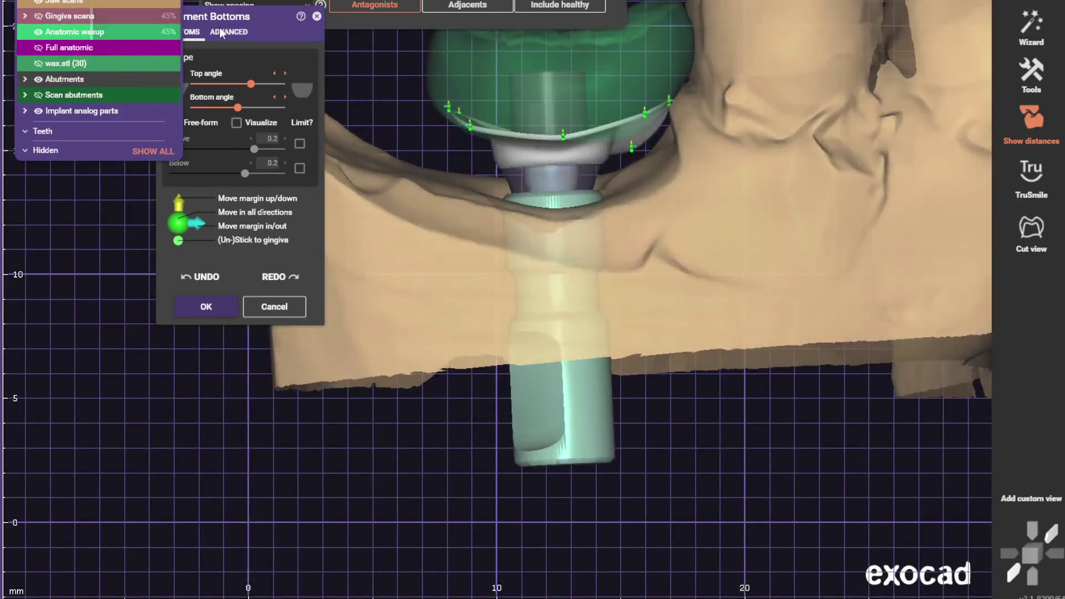
click(226, 32)
click(286, 74)
click(279, 119)
scroll(423, 140, up, 2)
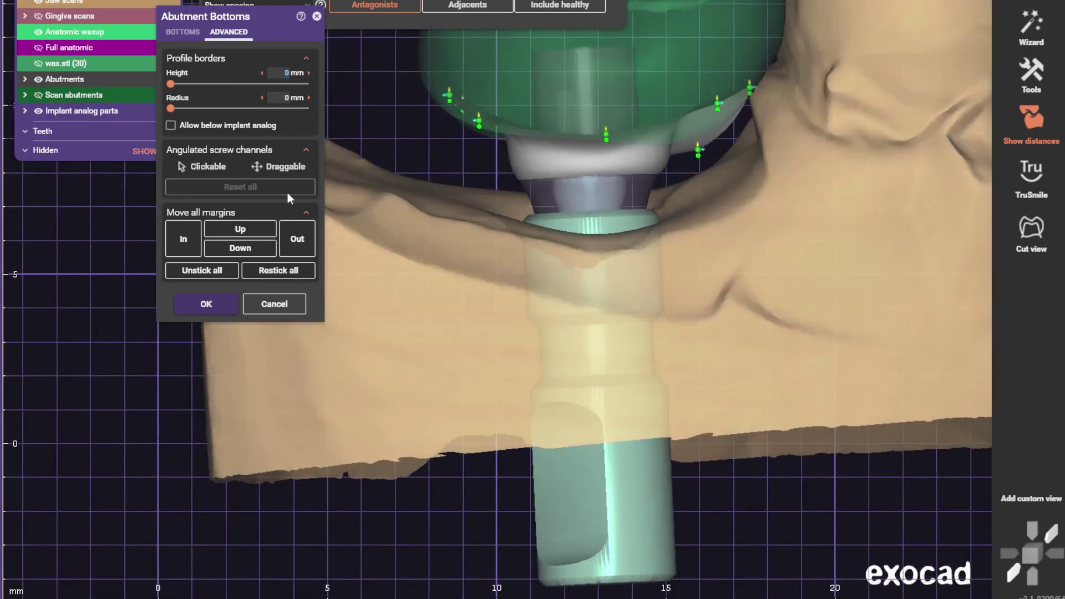
click(185, 35)
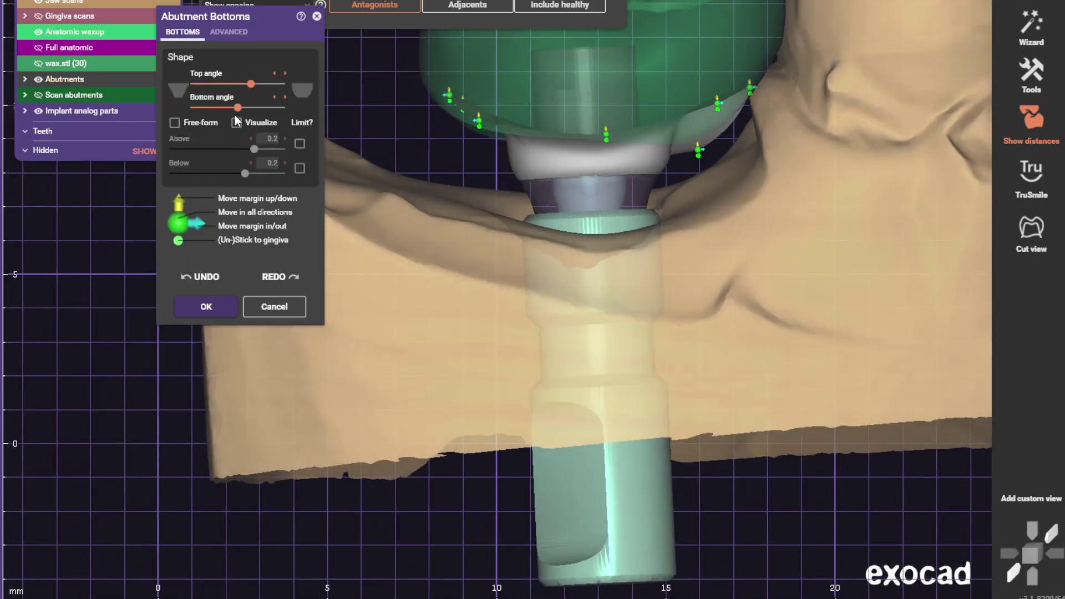
drag(270, 82, 284, 82)
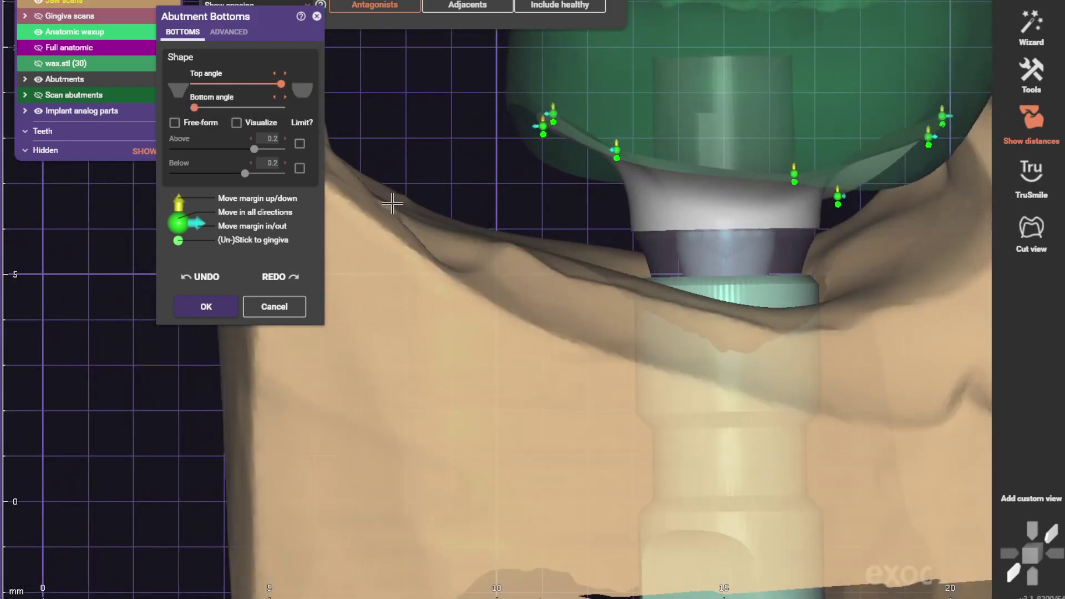
Step: Hide the jaw scans and the anatomic waxup, and show the gingiva scan around the abutment
click(38, 2)
click(39, 18)
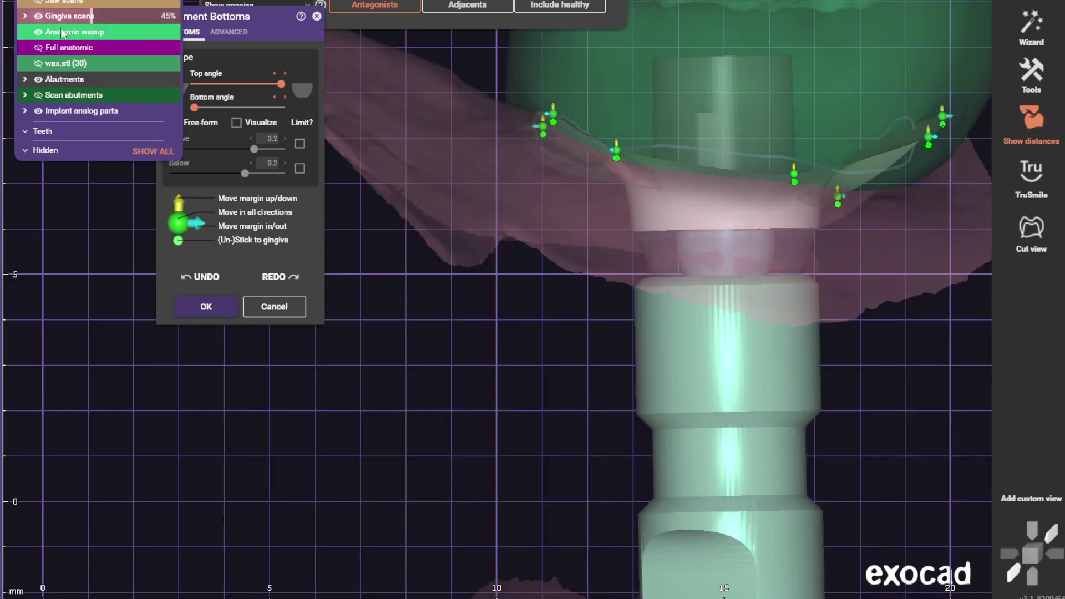
click(64, 33)
scroll(332, 154, down, 2)
right_drag(388, 161, 717, 231)
scroll(717, 202, up, 4)
scroll(717, 231, up, 1)
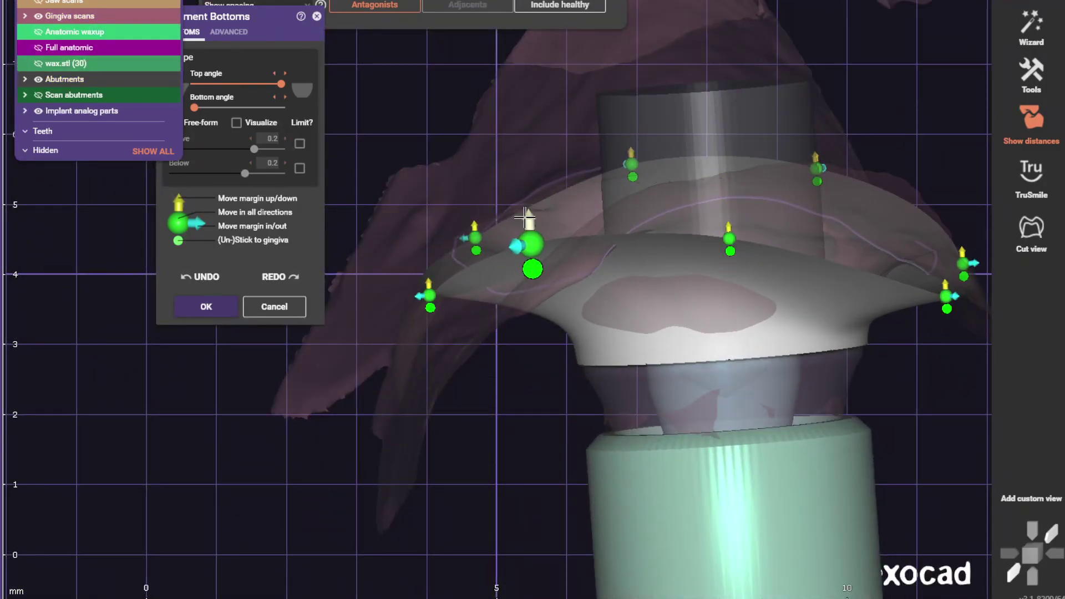
Step: Raise and lower individual margin points around the abutment so the margin height follows the gingiva scan more closely
drag(525, 218, 526, 252)
right_drag(859, 345, 799, 354)
scroll(799, 355, down, 1)
drag(855, 288, 852, 257)
scroll(851, 257, down, 3)
right_drag(852, 256, 853, 292)
middle_drag(852, 292, 796, 297)
drag(902, 205, 903, 217)
right_drag(879, 224, 695, 290)
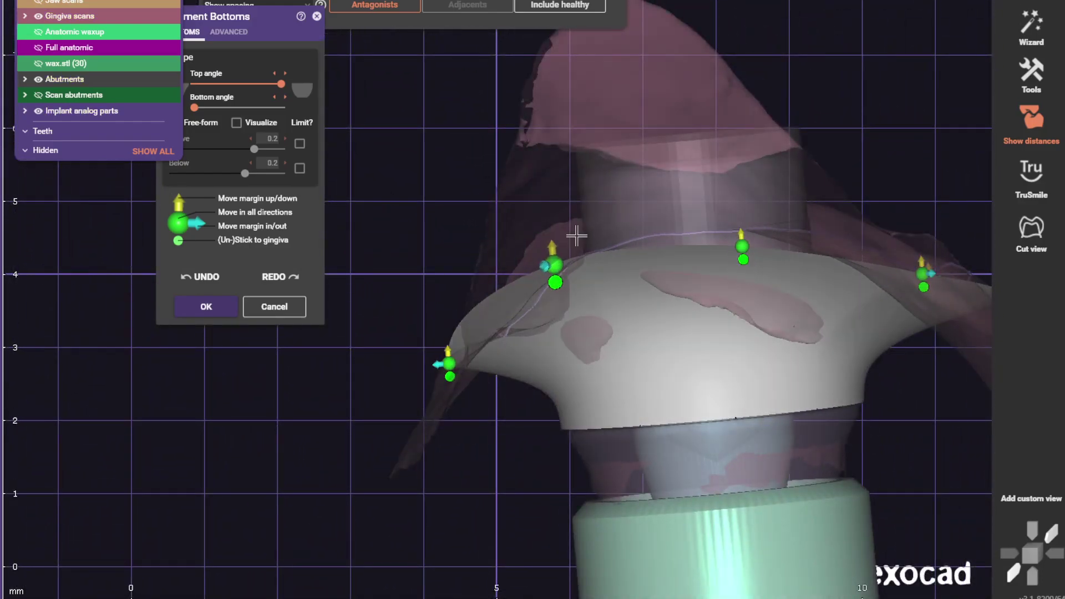
drag(554, 265, 556, 281)
Step: Move the distal margin point inward and lingually, and shift the mesiobuccal and buccal points slightly along the outline
right_drag(570, 257, 560, 395)
scroll(573, 259, down, 3)
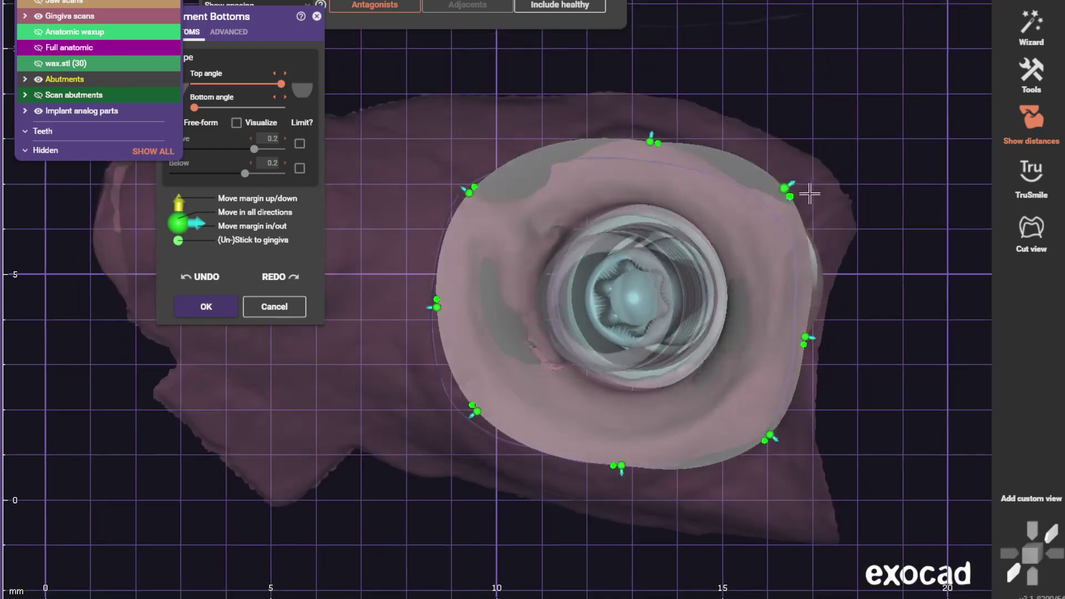
right_drag(623, 176, 608, 166)
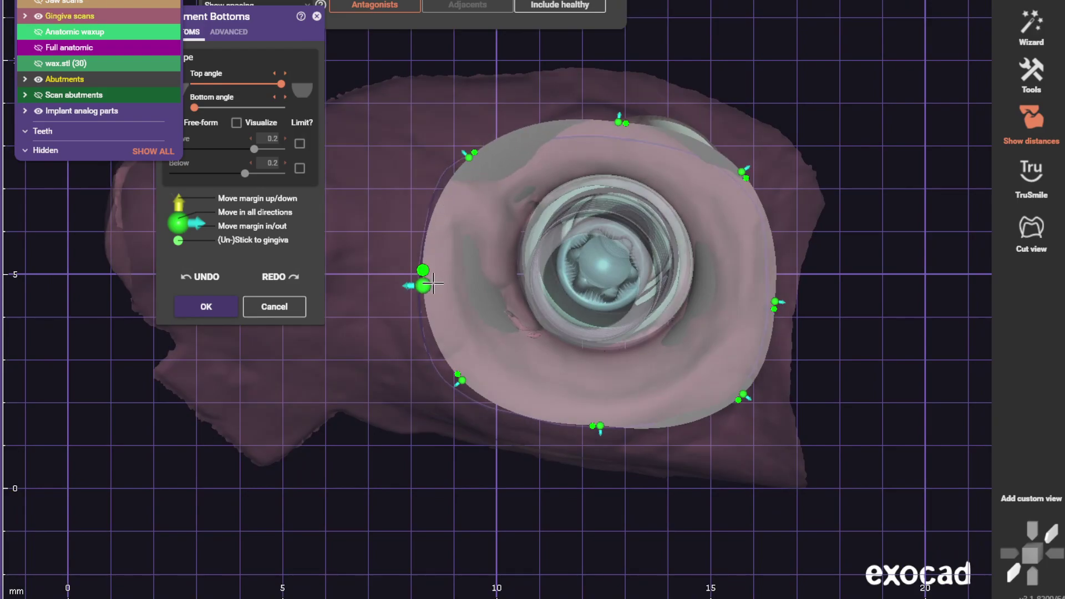
drag(432, 283, 430, 263)
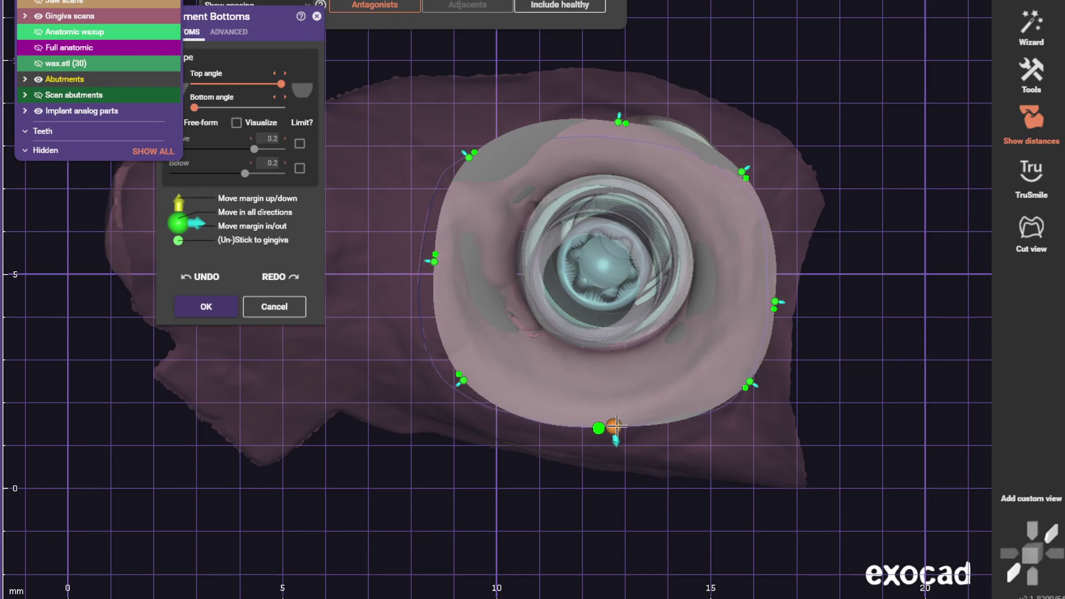
Step: Visualize the abutment bottom's distance to the gingiva, examine the color map from several sides, and turn the visualization off
click(236, 123)
scroll(315, 204, down, 1)
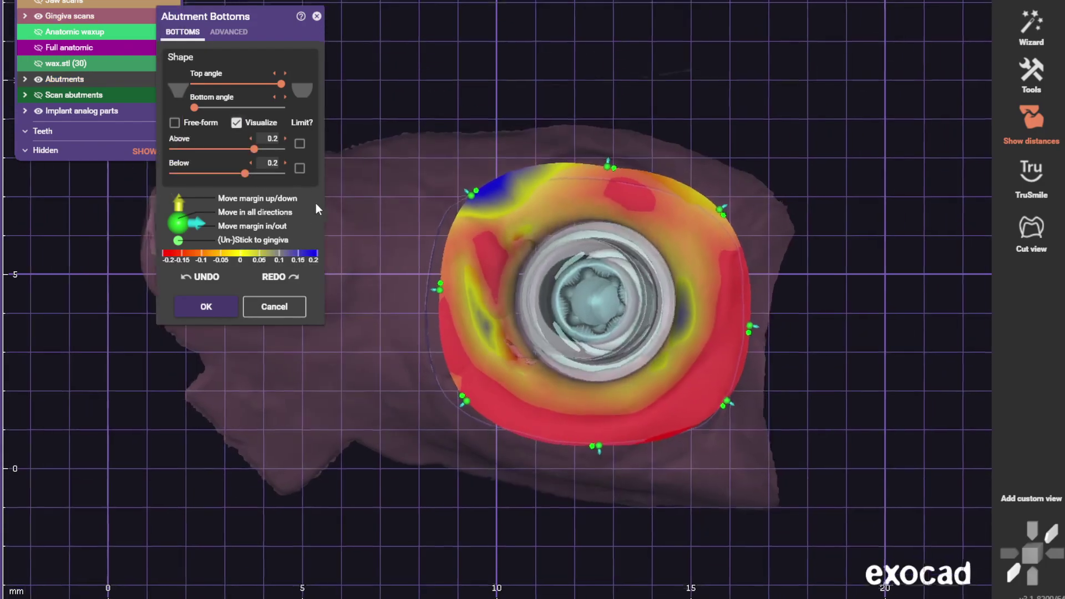
scroll(482, 189, up, 1)
scroll(481, 189, down, 2)
right_drag(481, 189, 520, 241)
scroll(520, 241, up, 3)
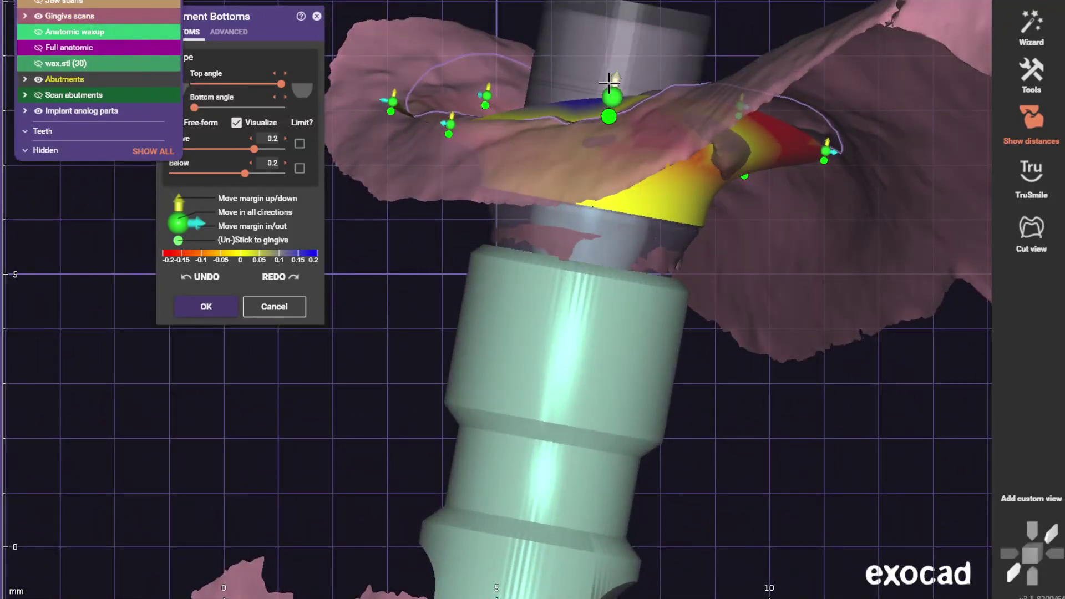
right_drag(606, 99, 796, 137)
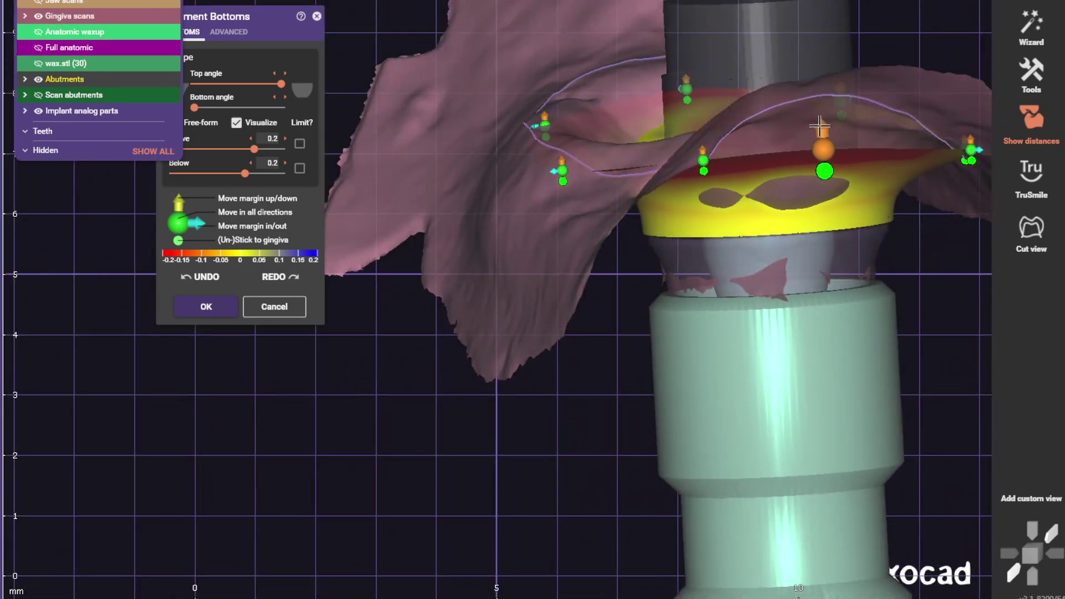
right_drag(813, 67, 742, 282)
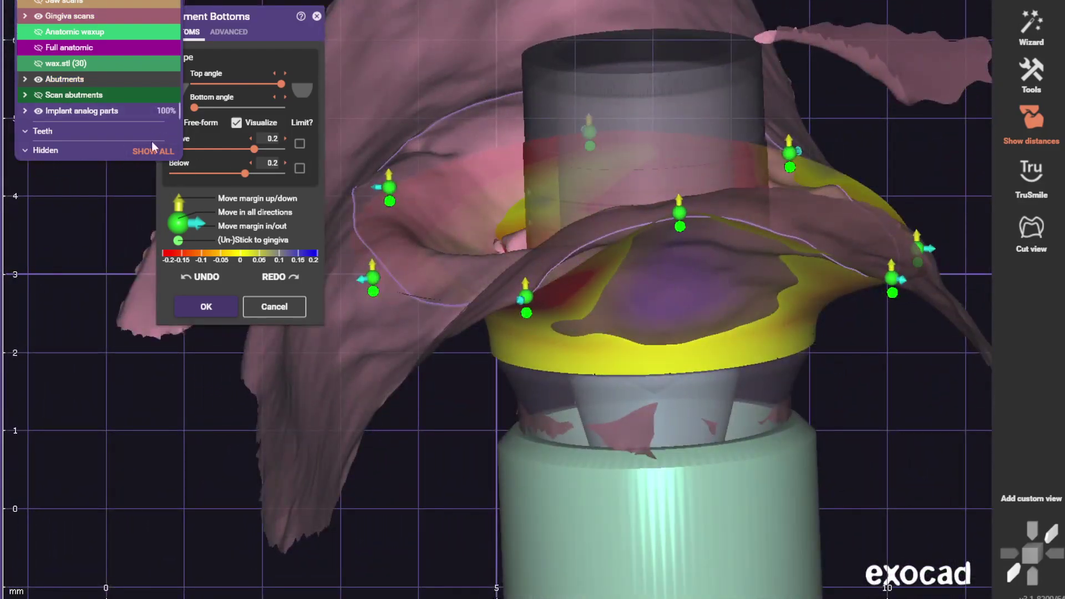
click(253, 143)
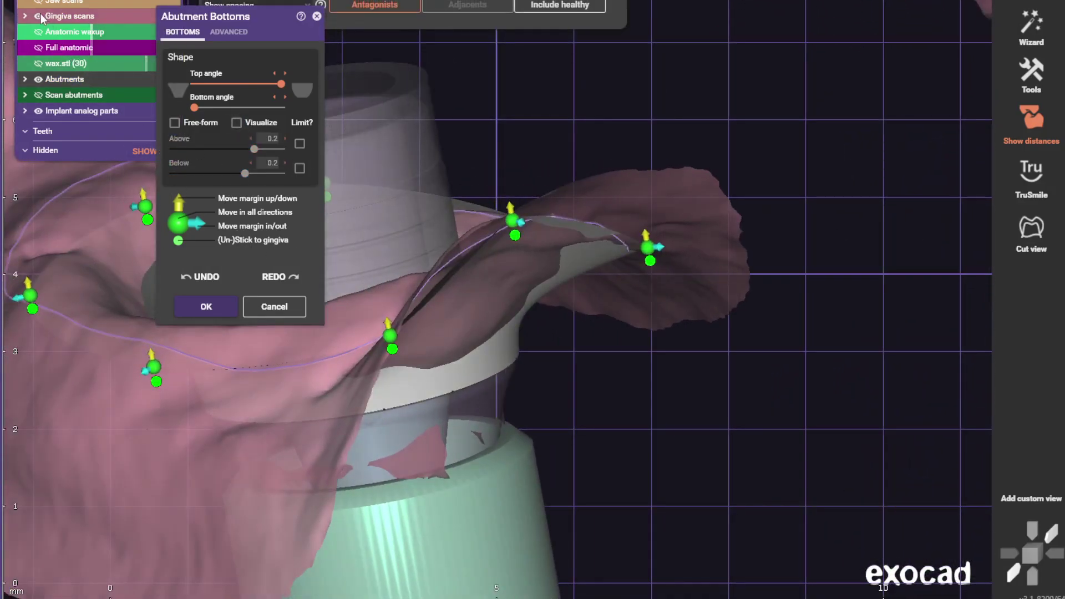
Step: Hide the gingiva scan and examine the abutment bottom and margin height from the sides
click(40, 16)
right_drag(444, 253, 802, 238)
scroll(518, 249, up, 1)
scroll(866, 211, down, 2)
right_drag(866, 211, 704, 283)
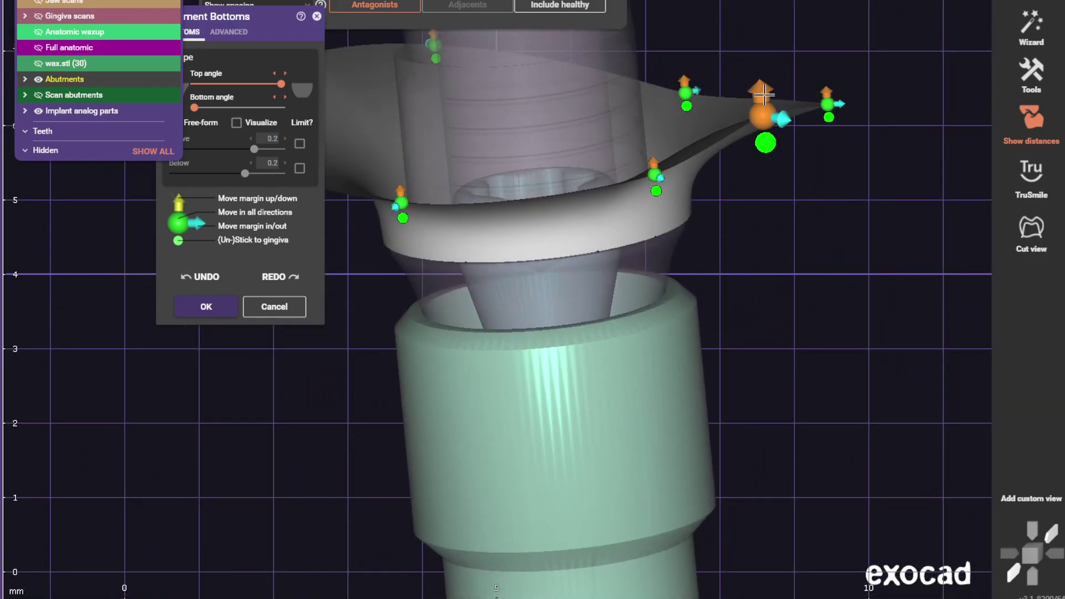
right_drag(767, 118, 837, 165)
Step: Show the gingiva scan again at 86% opacity and examine how the abutment margin meets it
click(38, 16)
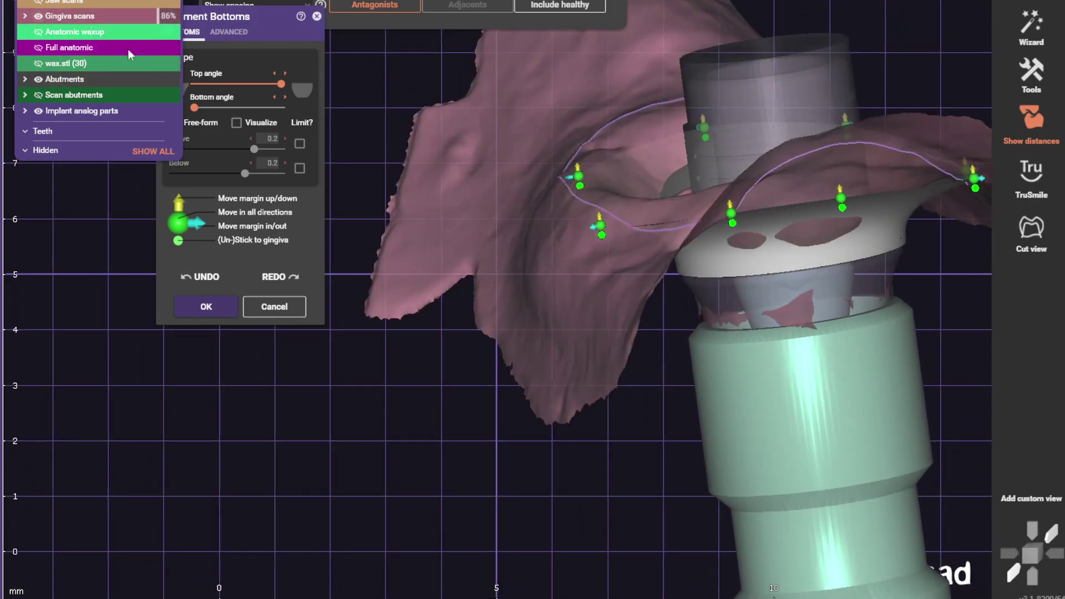
right_drag(726, 183, 696, 215)
right_drag(840, 228, 676, 186)
scroll(676, 187, up, 2)
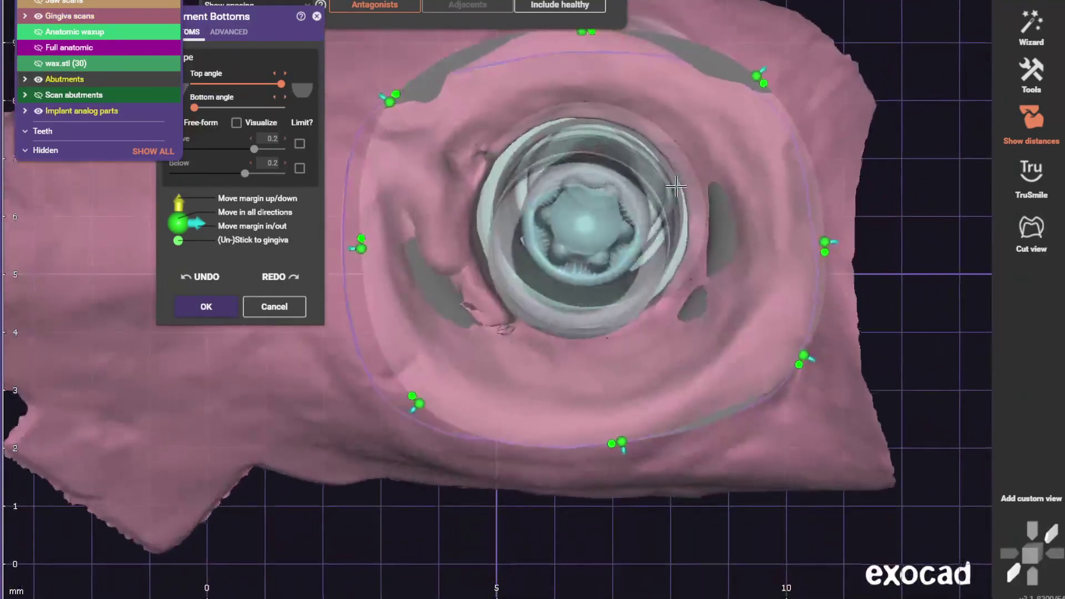
scroll(602, 64, down, 3)
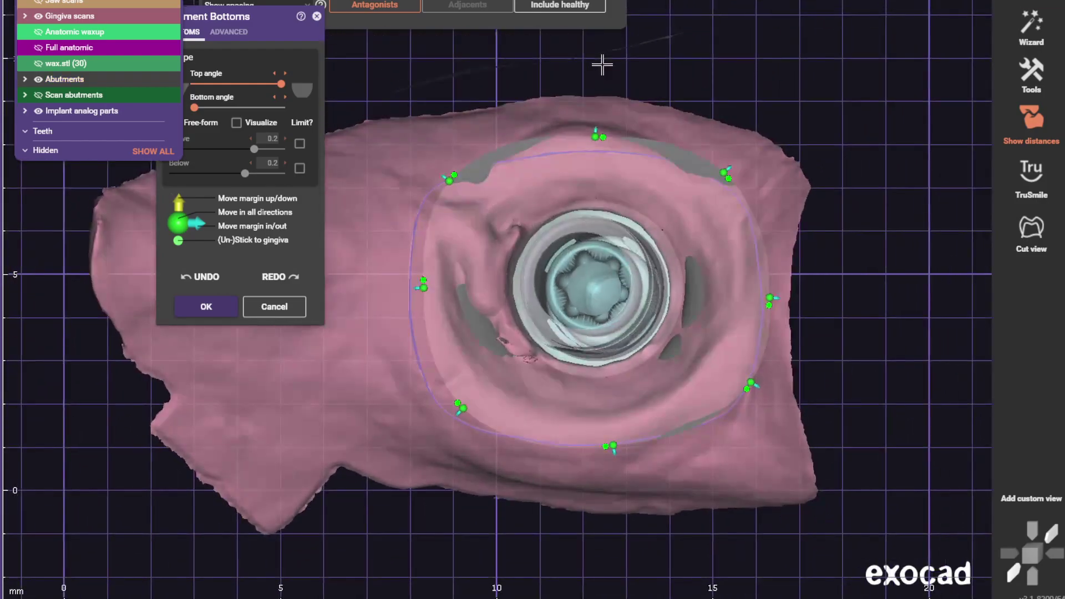
Step: Show the jaw scans, hide the gingiva scan, and examine the abutment margin against the model from above and the sides
click(38, 2)
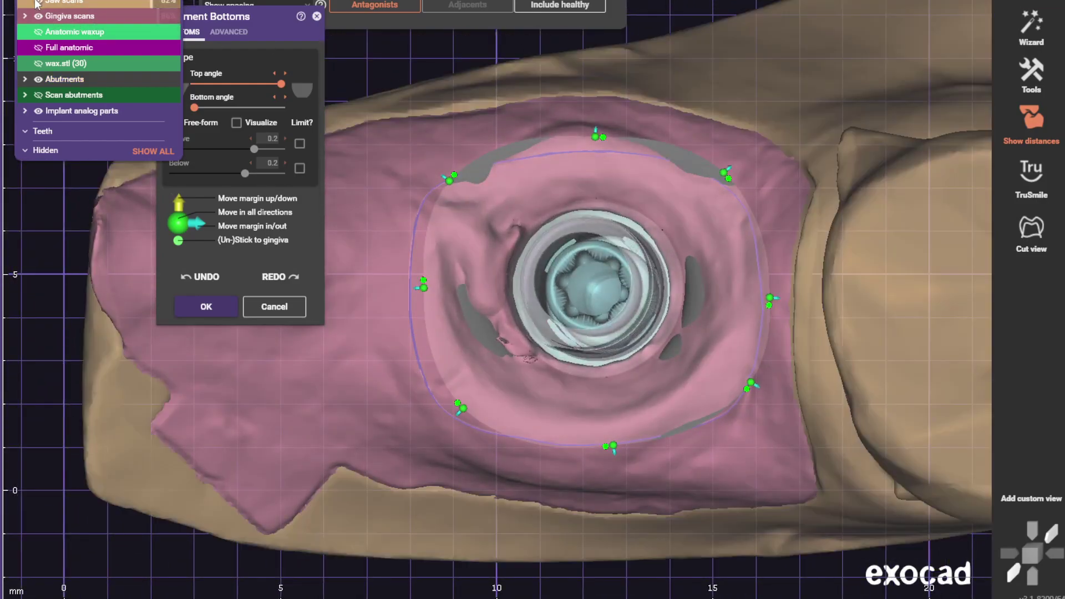
scroll(516, 167, down, 3)
scroll(535, 158, up, 2)
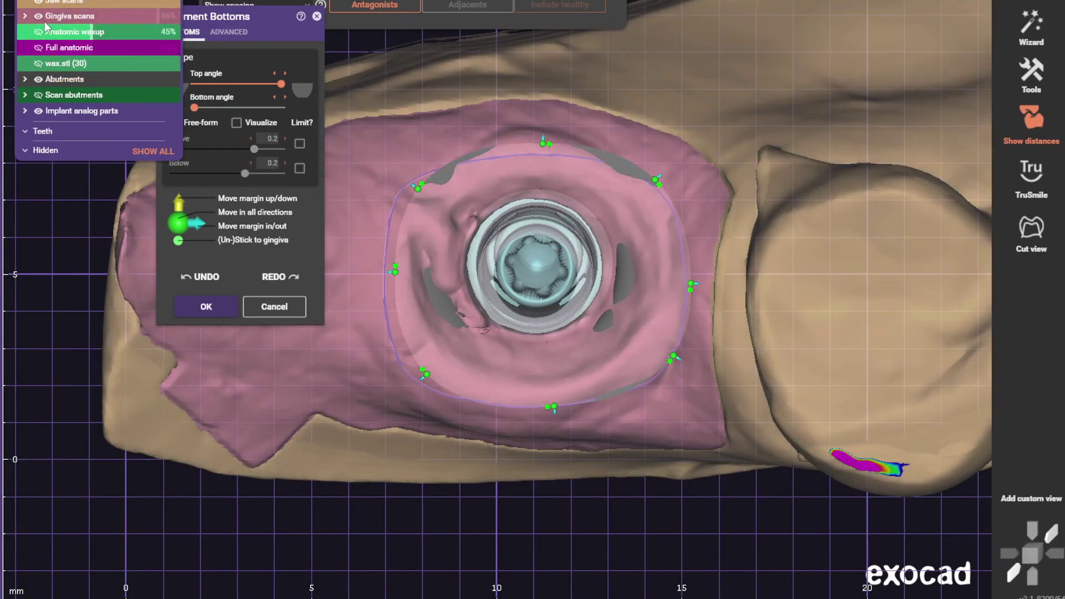
click(38, 16)
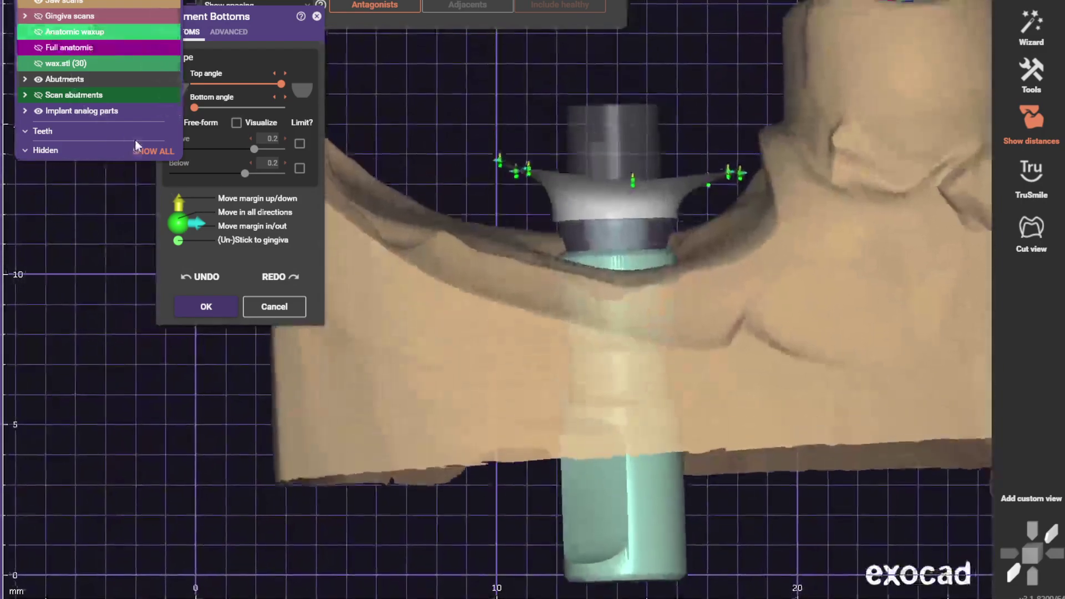
scroll(414, 188, up, 3)
right_drag(413, 188, 422, 187)
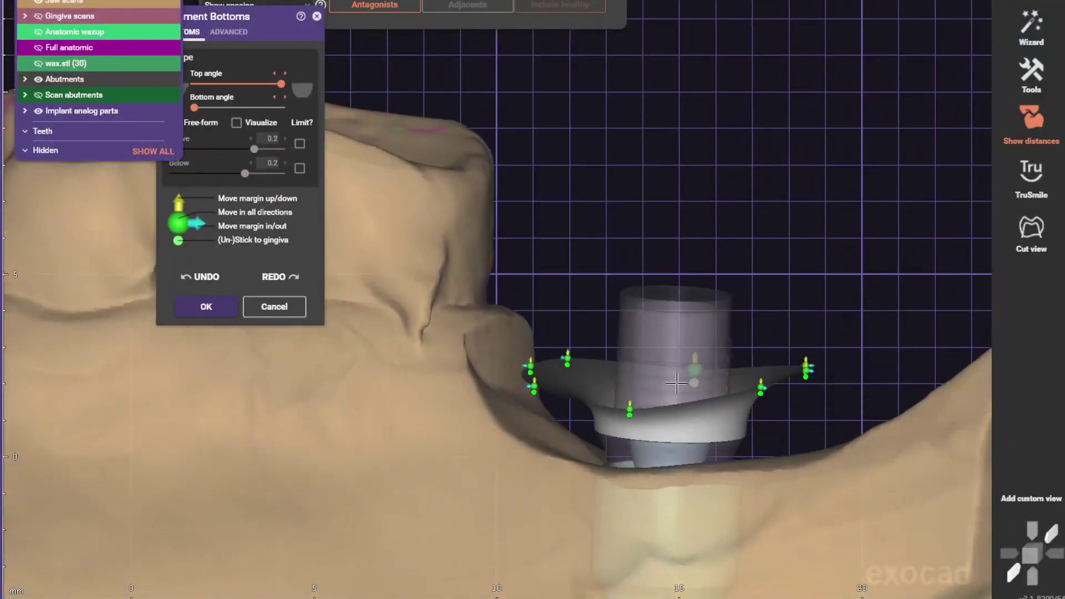
Step: Try a profile border height of 0.2 mm on the abutment bottom and reset it to 0 mm
click(228, 38)
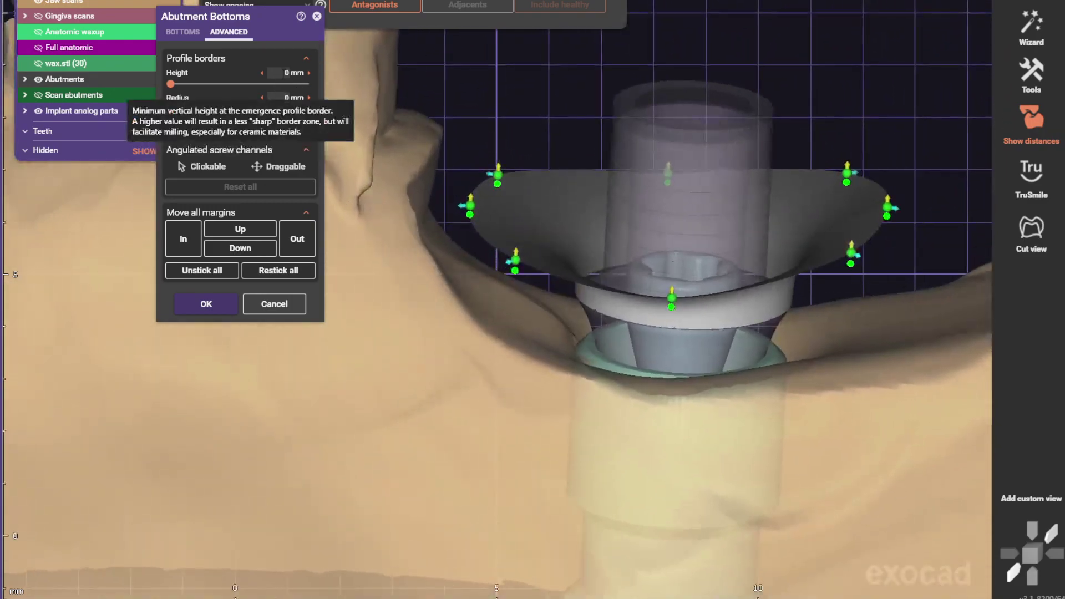
click(281, 77)
click(278, 92)
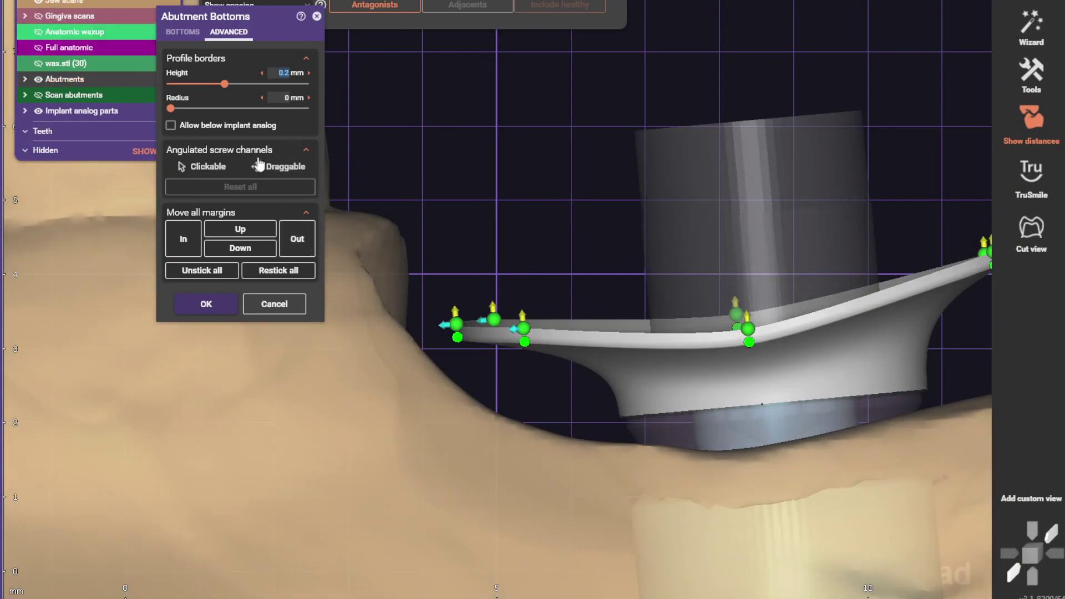
text(0)
key(Return)
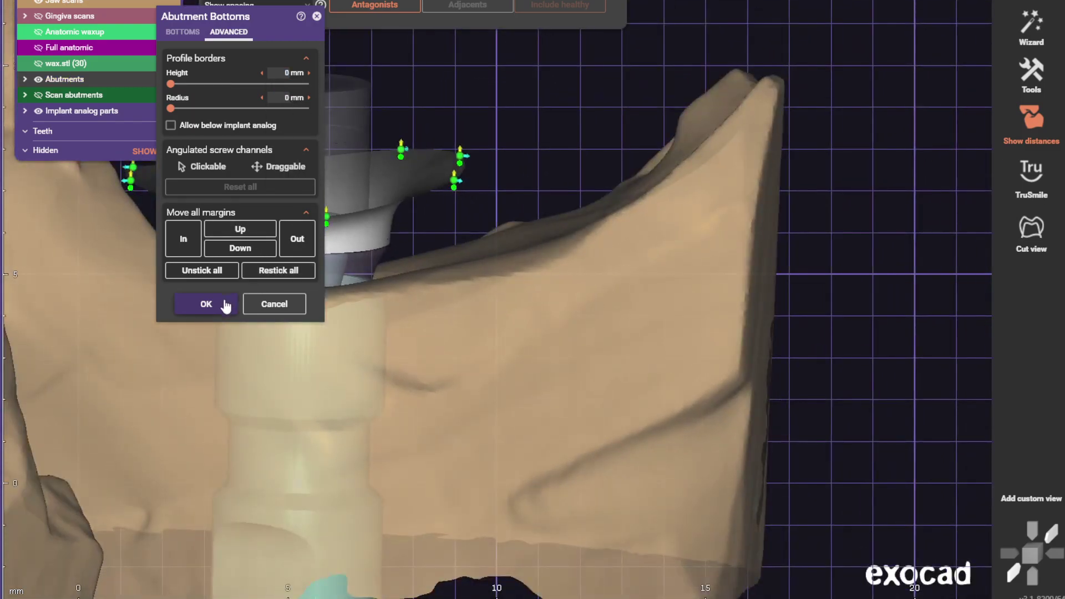
Step: Accept the abutment bottom design and return to the wizard's Free-Forming stage for the crown
click(224, 305)
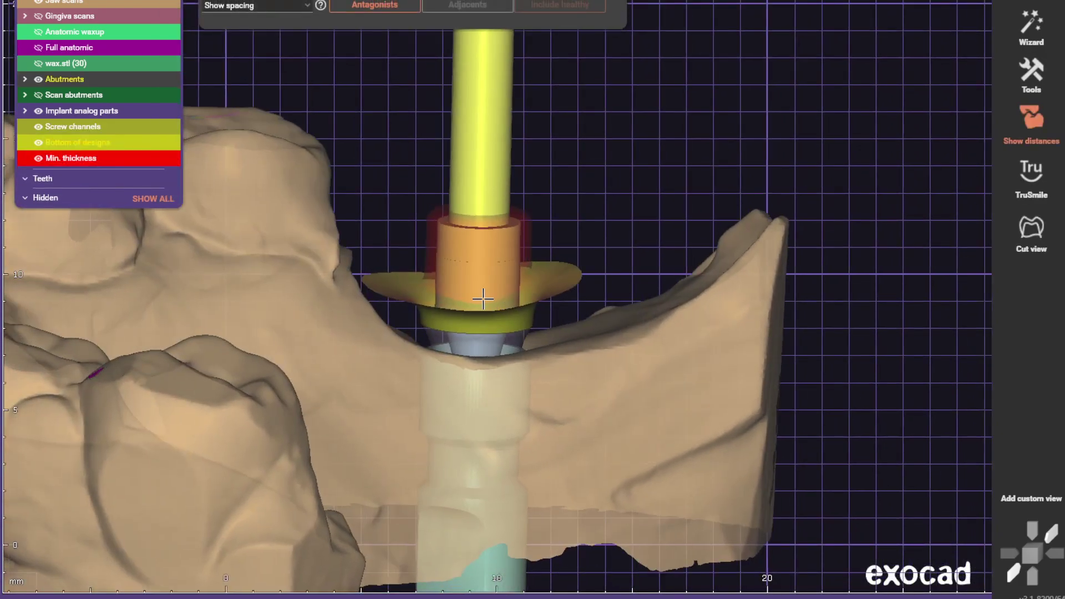
right_click(480, 304)
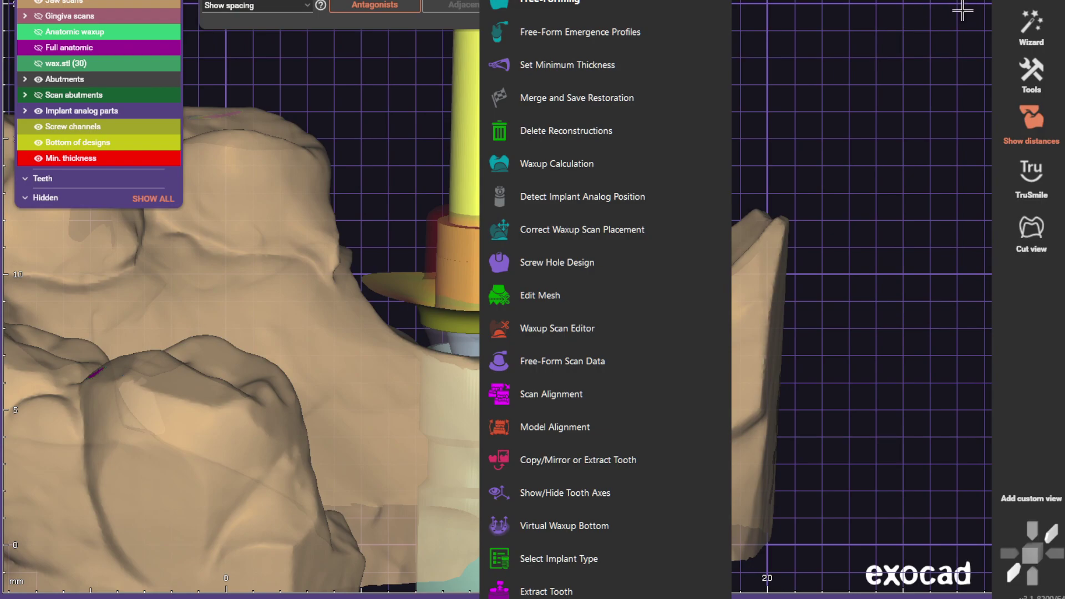
click(1033, 32)
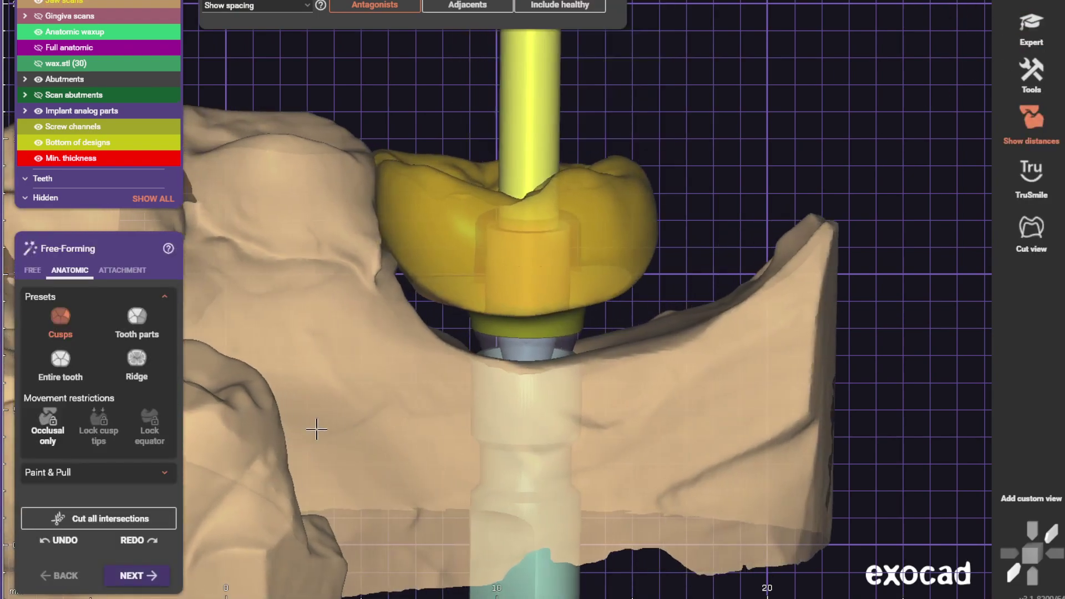
Step: Compare the full anatomic model with the waxup crown from the occlusal side and hide the model again
right_drag(317, 429, 271, 373)
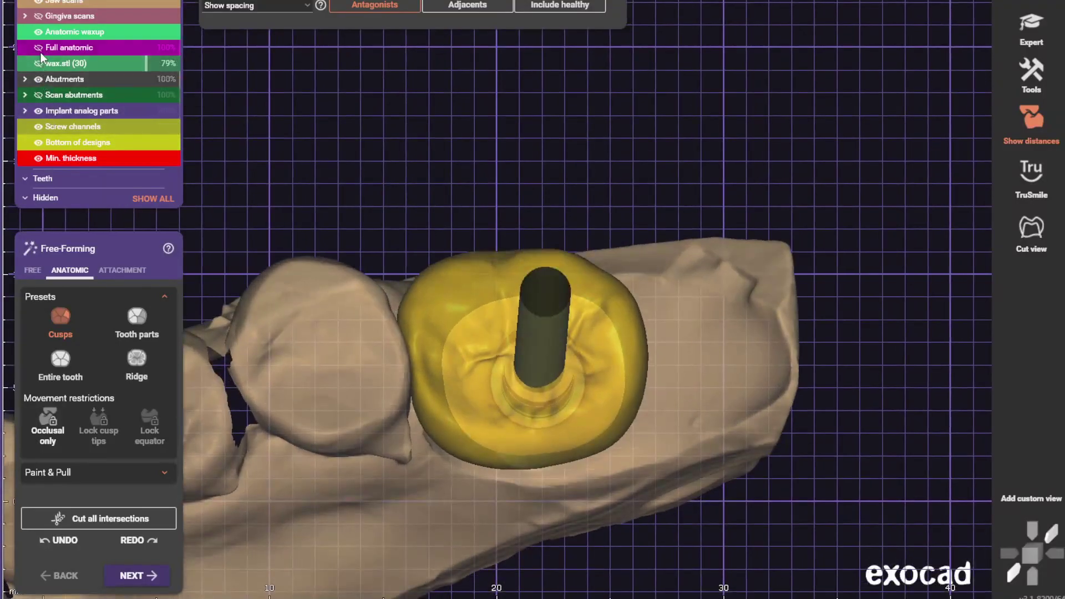
click(152, 50)
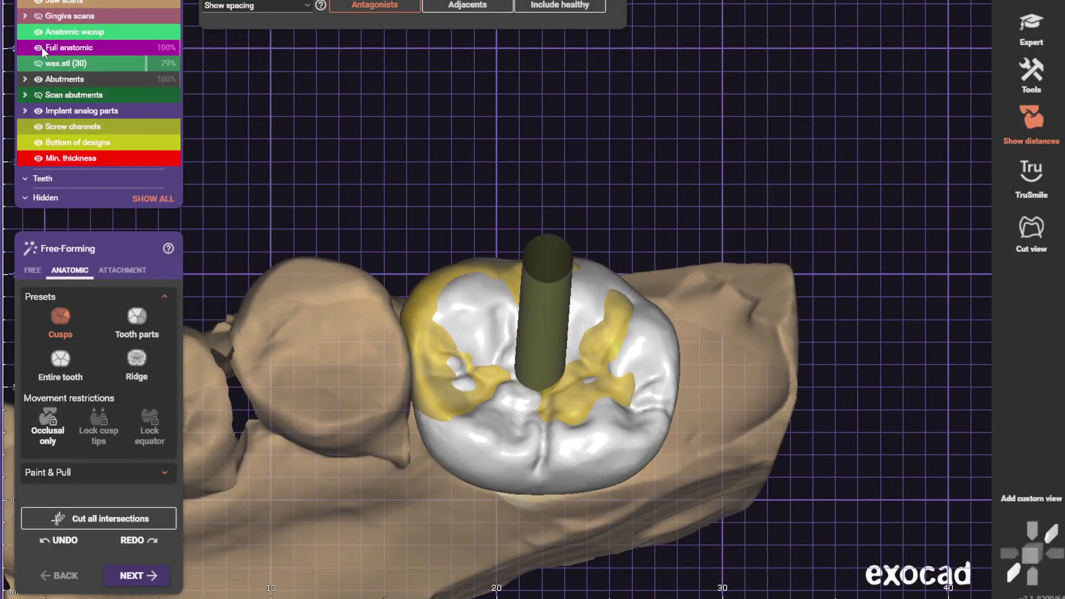
click(40, 47)
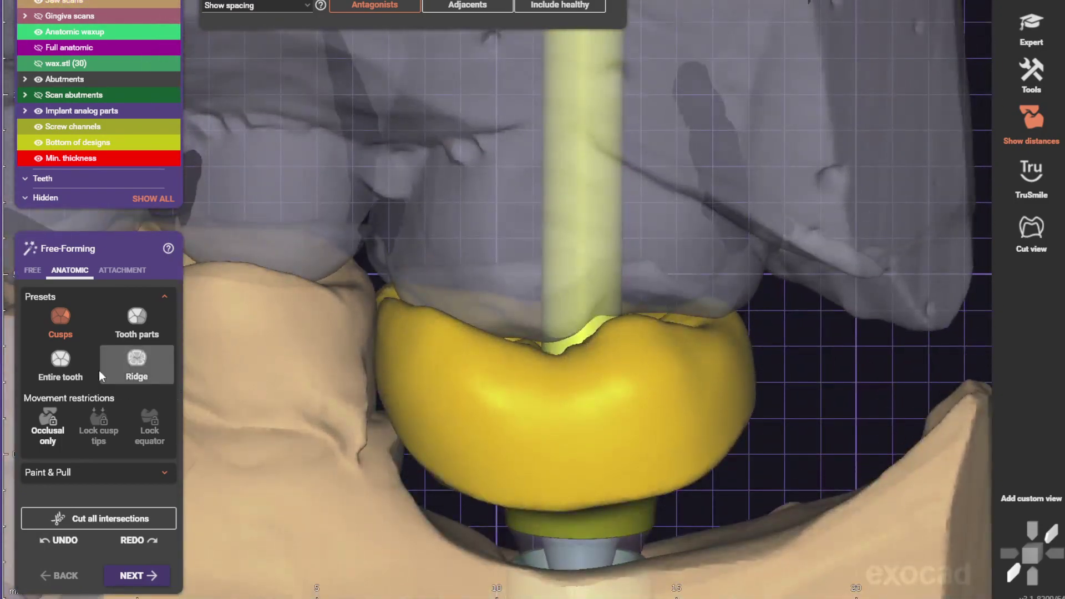
Step: Adjust the whole crown against the antagonist with the Entire tooth preset and switch the distance display to interference contacts
click(83, 371)
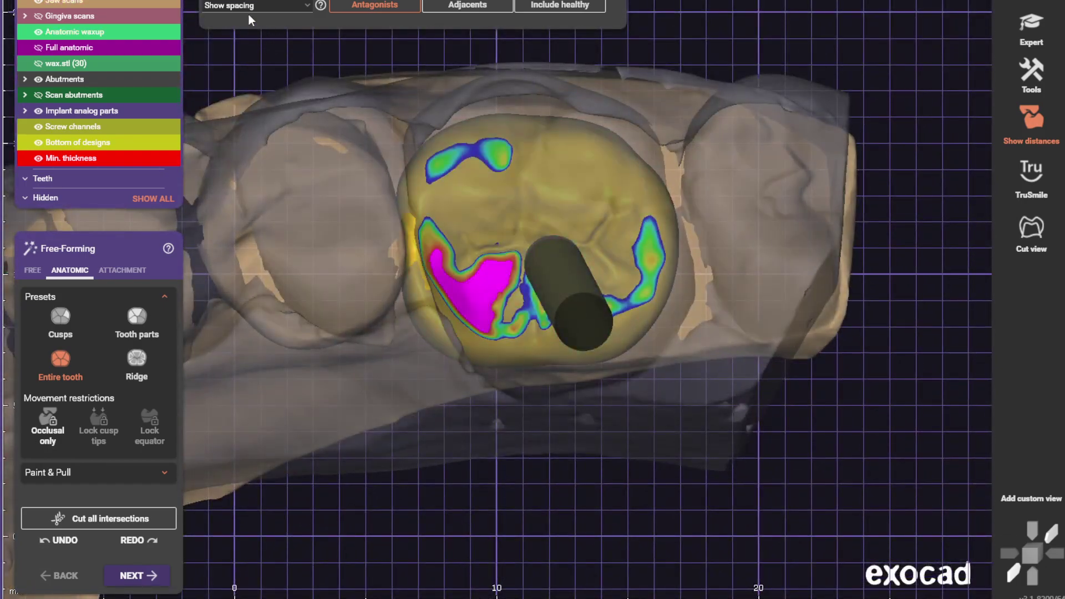
click(256, 5)
click(256, 29)
key(l)
right_drag(517, 273, 333, 308)
Step: Reshape the crown's occlusal portion against the antagonist with the Tooth parts preset
click(137, 319)
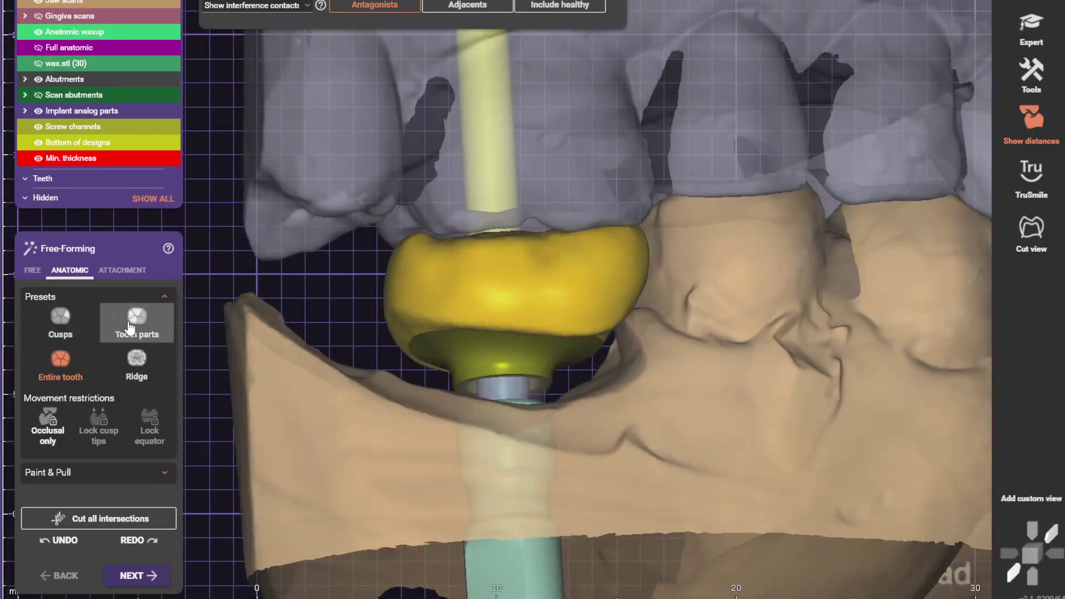
scroll(485, 287, up, 2)
right_drag(485, 271, 489, 320)
scroll(489, 320, up, 1)
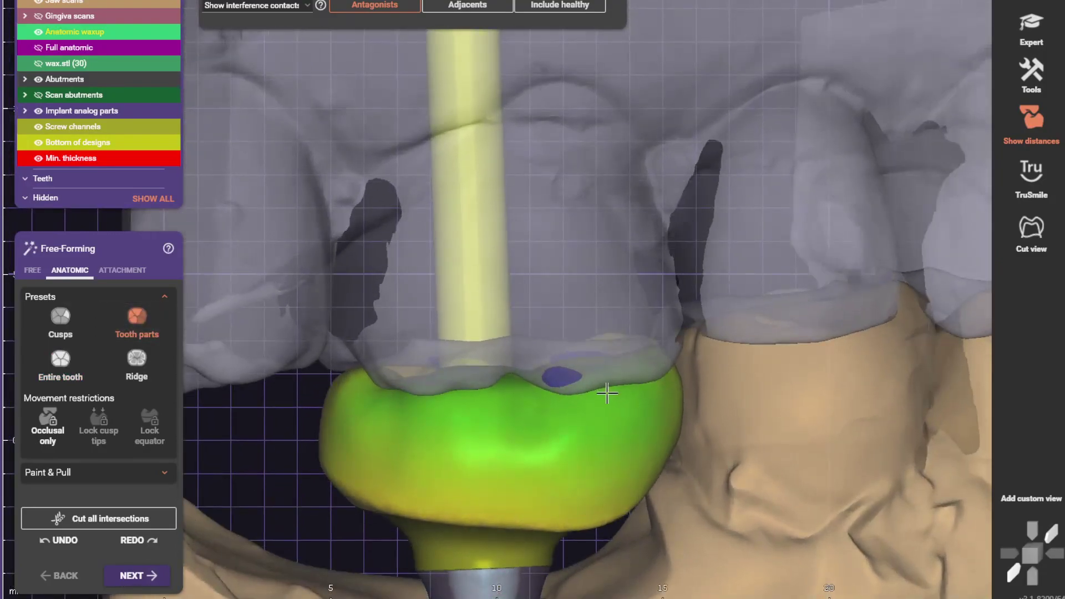
right_drag(588, 394, 366, 416)
scroll(354, 414, up, 1)
Step: Reshape individual cusps of the crown against the antagonist with the Cusps preset
click(62, 326)
scroll(288, 355, up, 2)
middle_drag(234, 327, 393, 408)
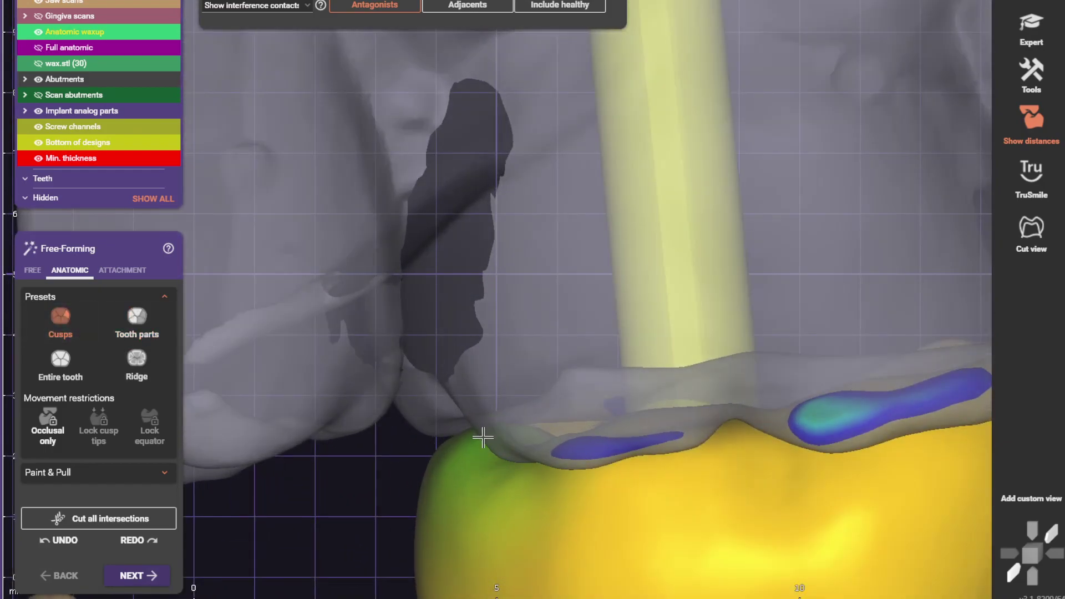
scroll(470, 445, down, 4)
right_drag(477, 442, 468, 378)
scroll(523, 360, down, 3)
Step: Hide the lower jaw scan and smooth the crown surface around the abutment margin with the Smooth/Flatten brush
click(39, 3)
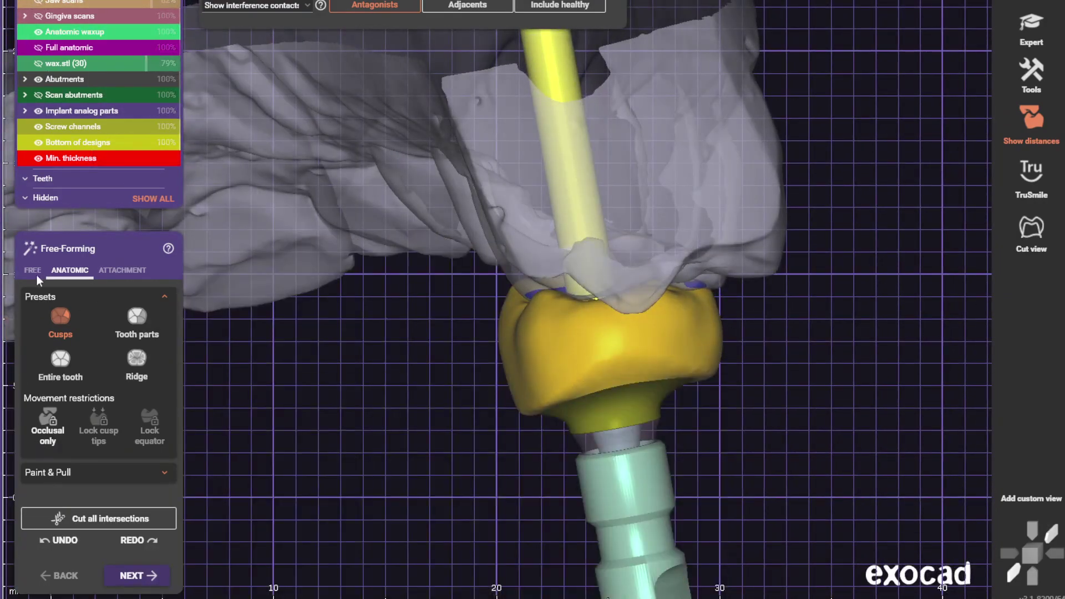
click(33, 270)
scroll(483, 411, up, 3)
right_drag(484, 410, 492, 328)
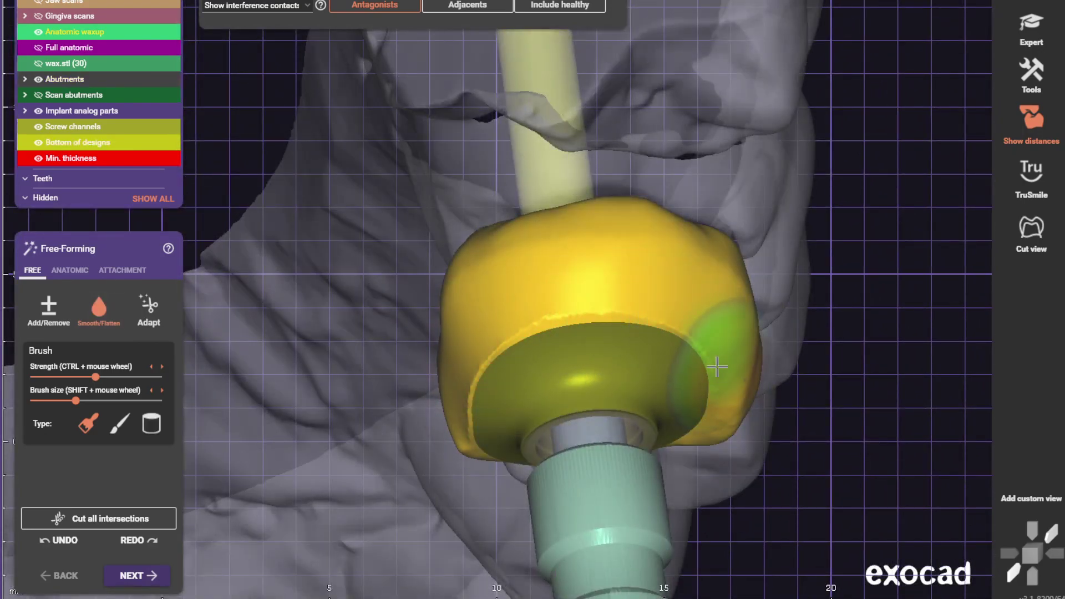
right_drag(716, 369, 571, 371)
right_drag(569, 438, 486, 504)
right_drag(441, 456, 502, 293)
scroll(499, 298, up, 3)
scroll(501, 292, up, 2)
middle_drag(501, 292, 499, 461)
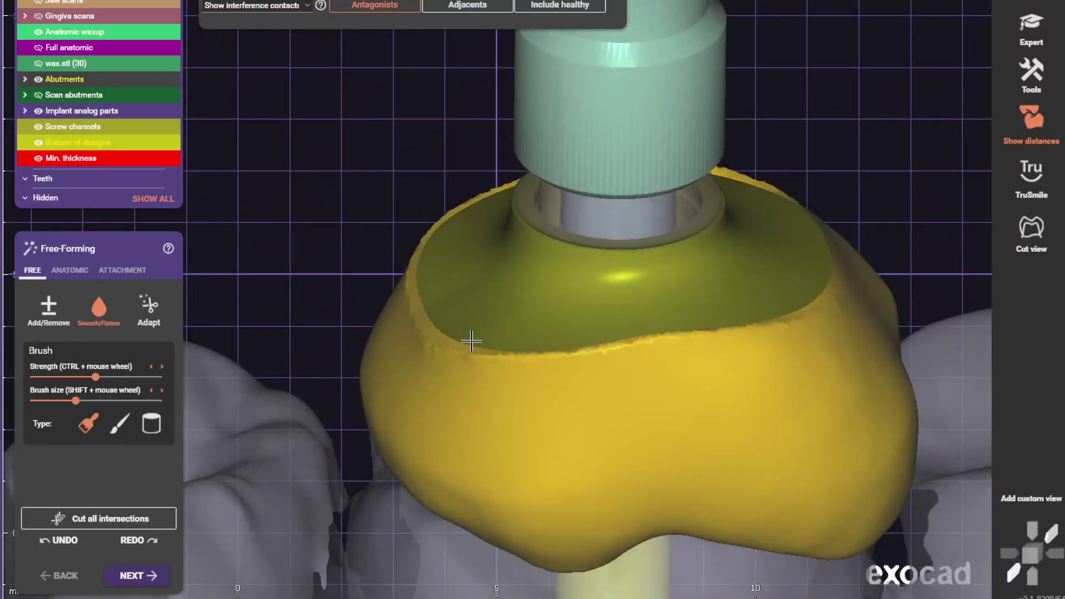
Step: Show the lower jaw scan again and refine the crown's side contours near the margin with the Add/Remove brush
scroll(430, 294, down, 2)
right_drag(431, 295, 580, 456)
scroll(587, 357, down, 2)
right_drag(586, 358, 590, 340)
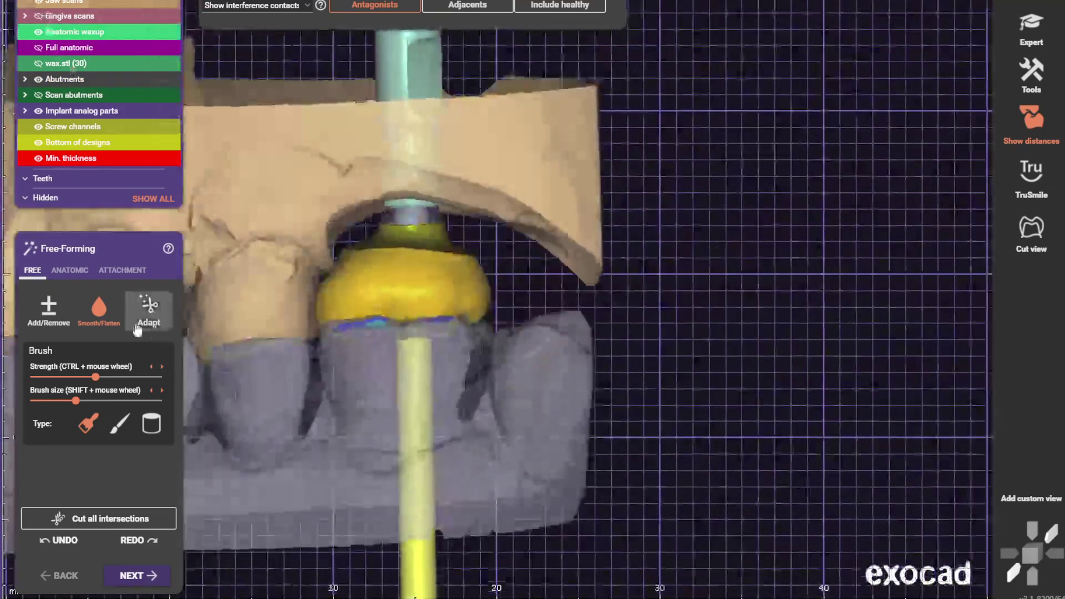
click(49, 306)
scroll(273, 288, up, 4)
right_drag(273, 289, 265, 426)
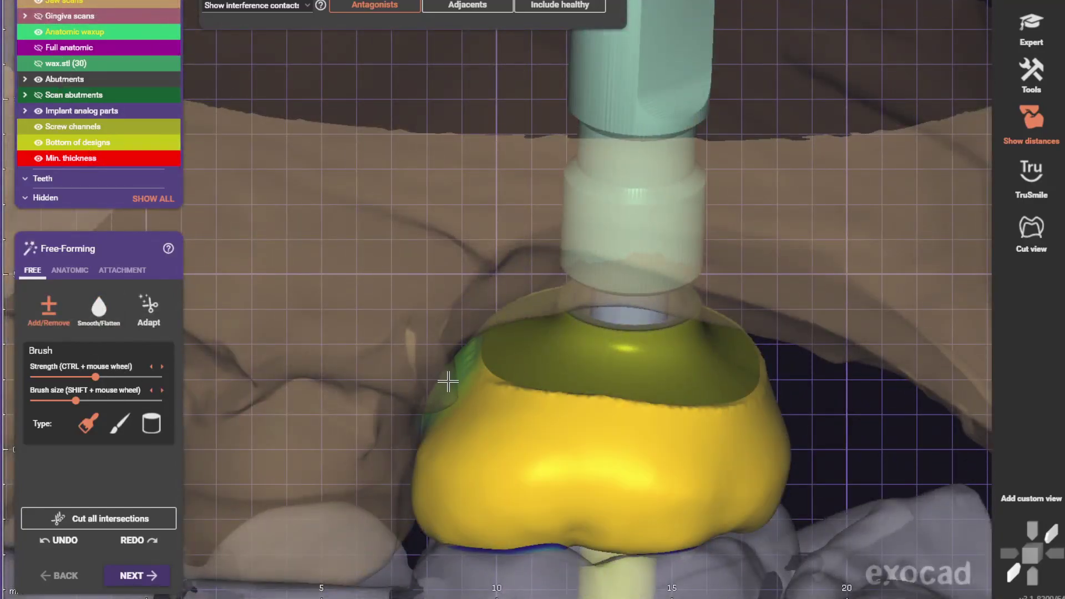
scroll(515, 427, down, 1)
right_drag(514, 427, 526, 370)
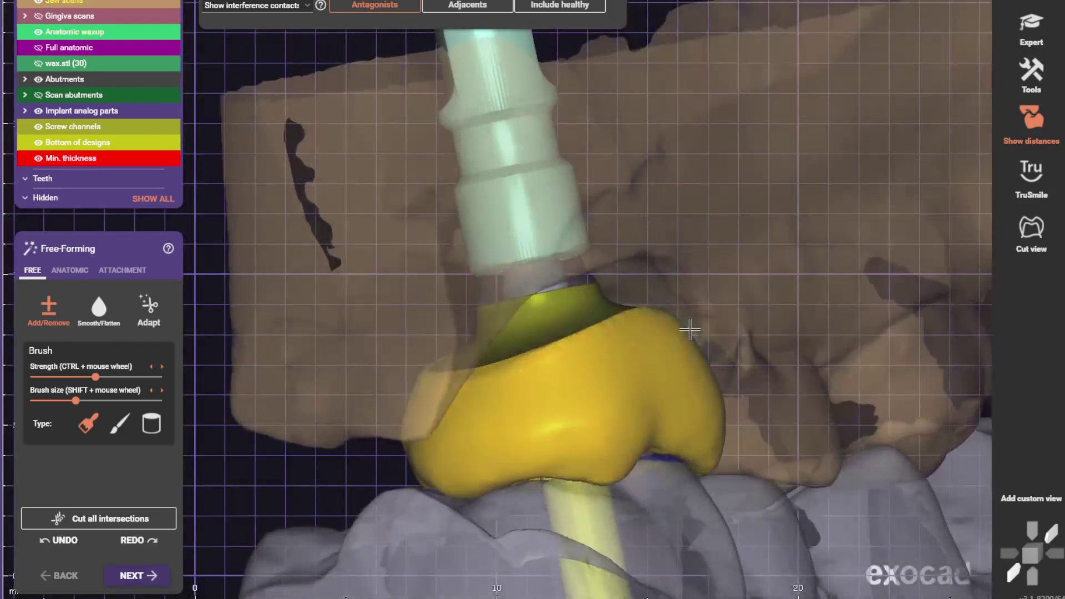
Step: Smooth the crown's sides and the transition to the abutment bottom with the Smooth/Flatten brush
right_drag(690, 329, 406, 377)
click(113, 327)
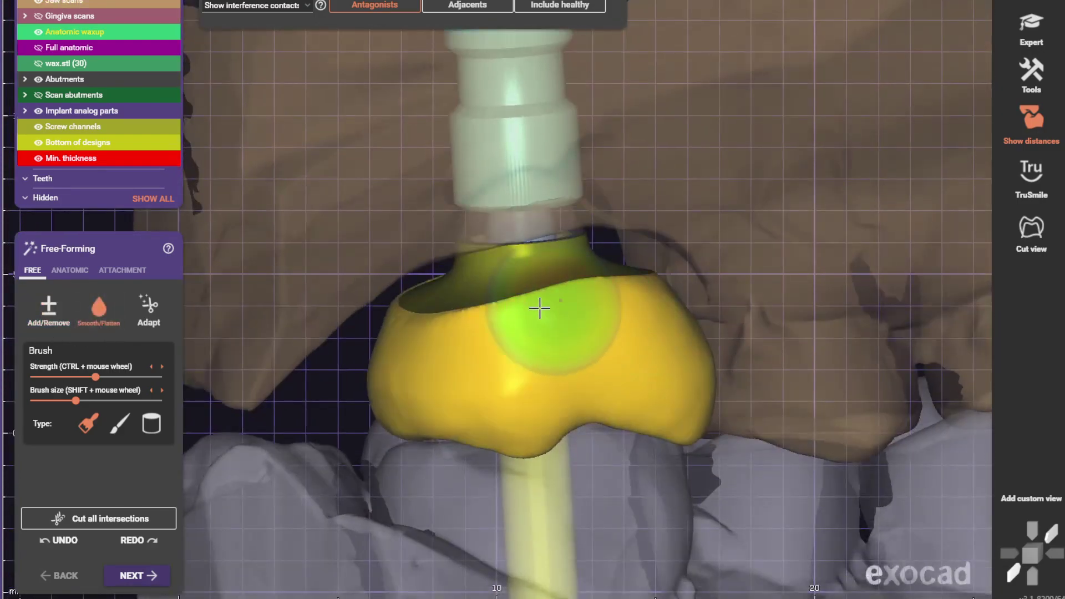
right_drag(387, 322, 768, 269)
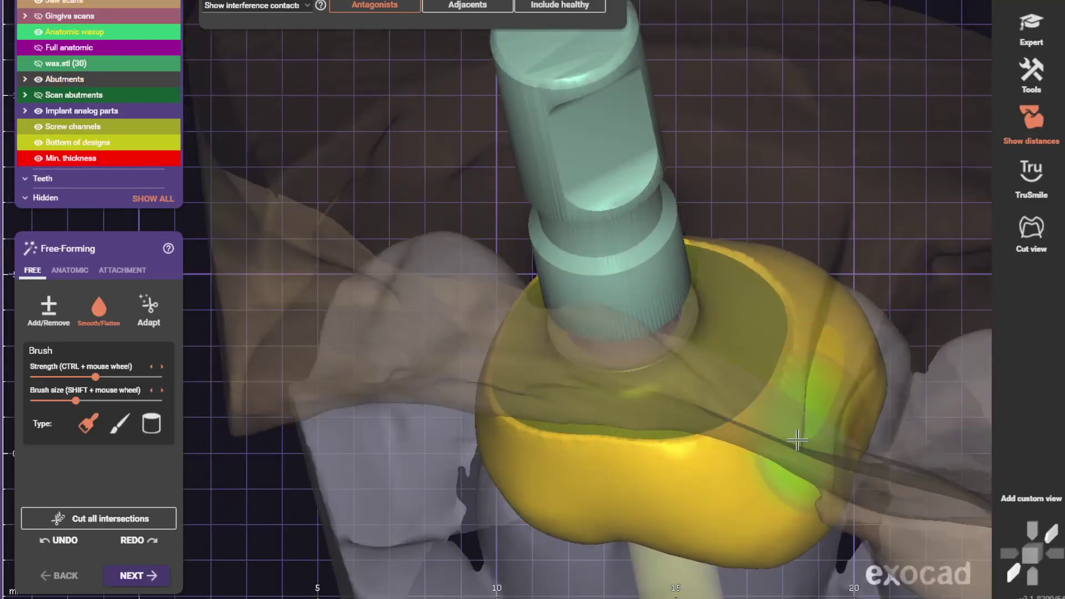
Step: Hide the antagonist scan and examine the crown's interference contacts from the side and occlusally
scroll(797, 440, down, 4)
right_drag(797, 440, 166, 61)
scroll(588, 300, down, 3)
scroll(254, 131, up, 2)
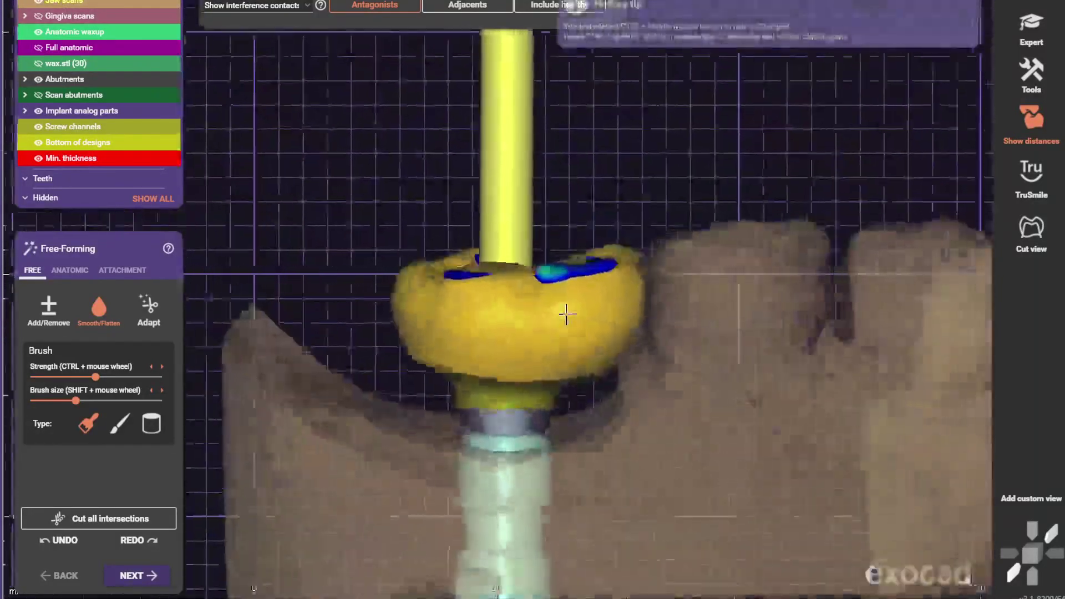
right_drag(565, 314, 562, 354)
scroll(562, 355, up, 1)
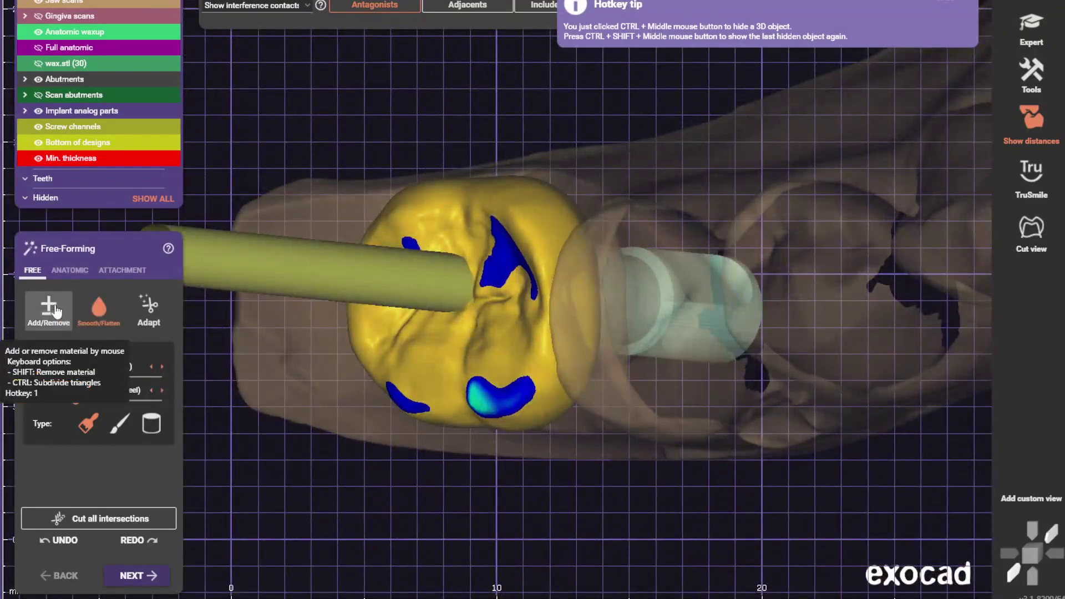
click(56, 309)
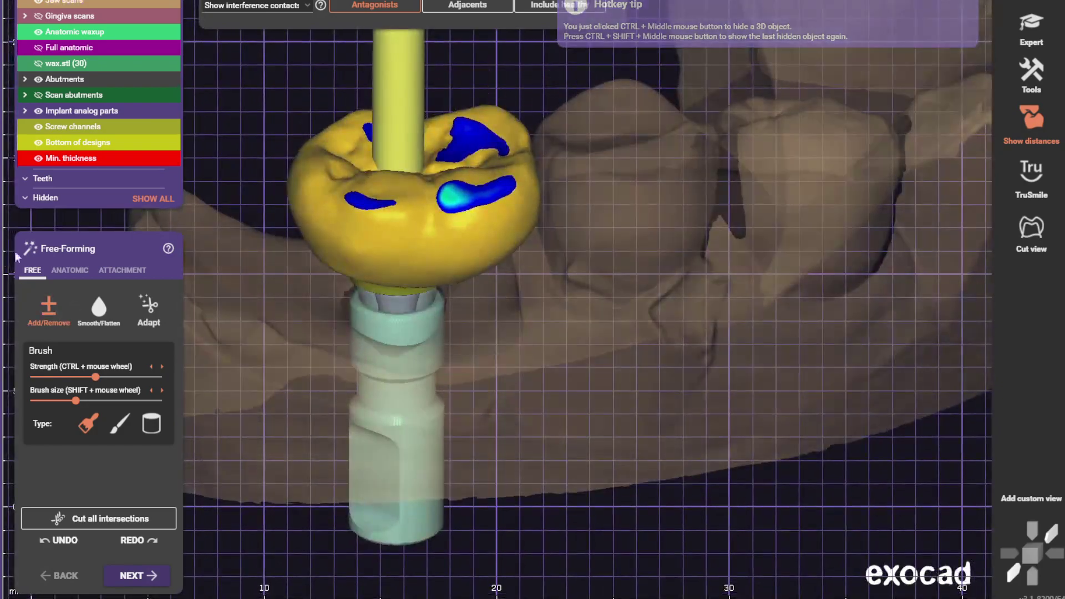
Step: Adjust the crown's cusps with the anatomic Cusps preset to reduce the interference contacts and refine the outer contour
click(70, 270)
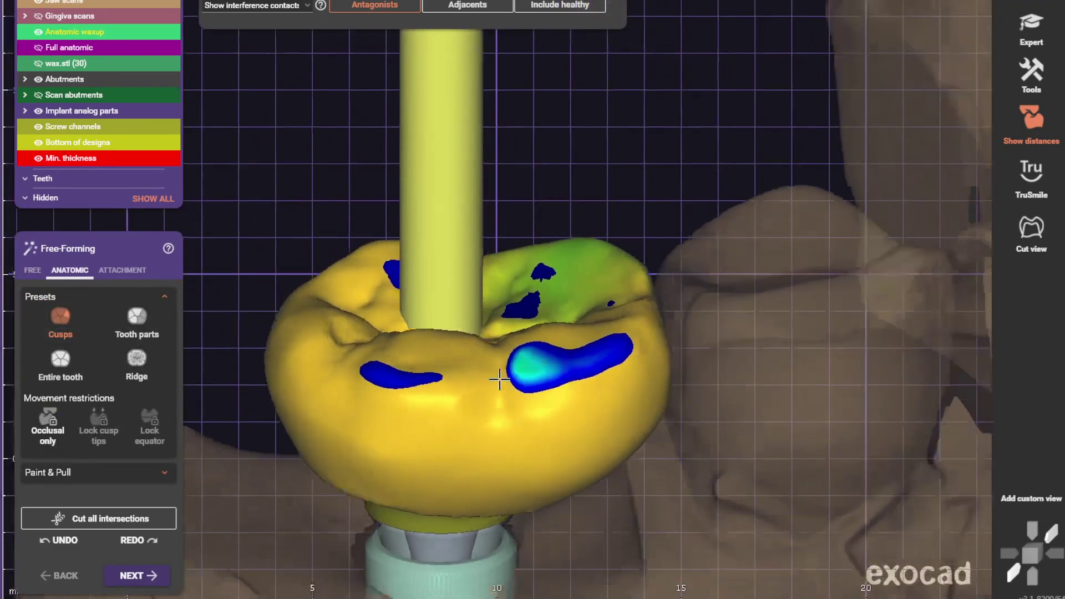
scroll(500, 379, down, 2)
right_drag(499, 379, 451, 294)
scroll(544, 227, up, 1)
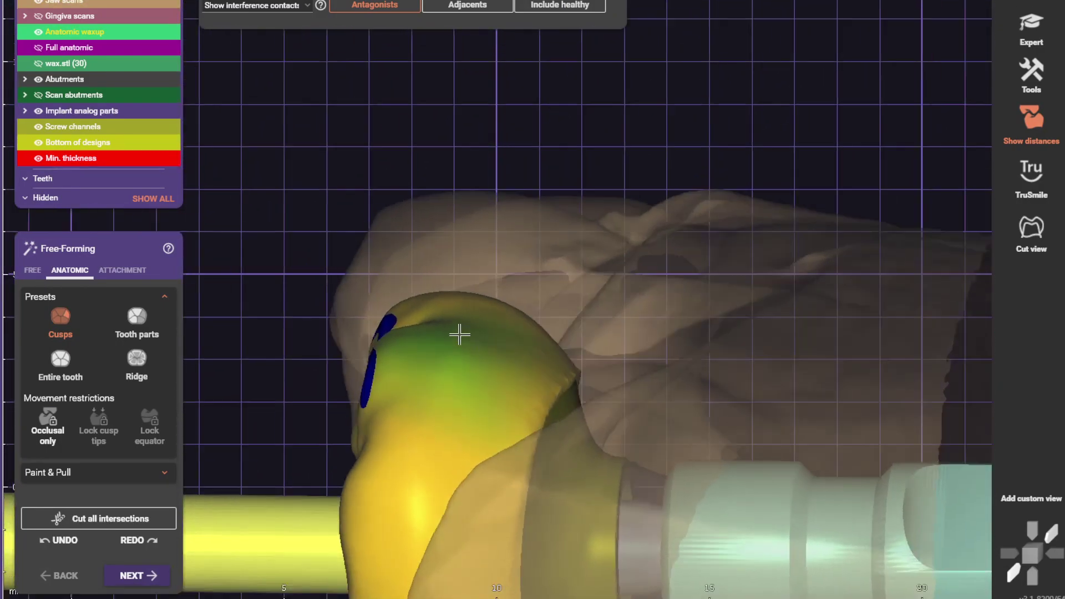
right_drag(459, 335, 497, 383)
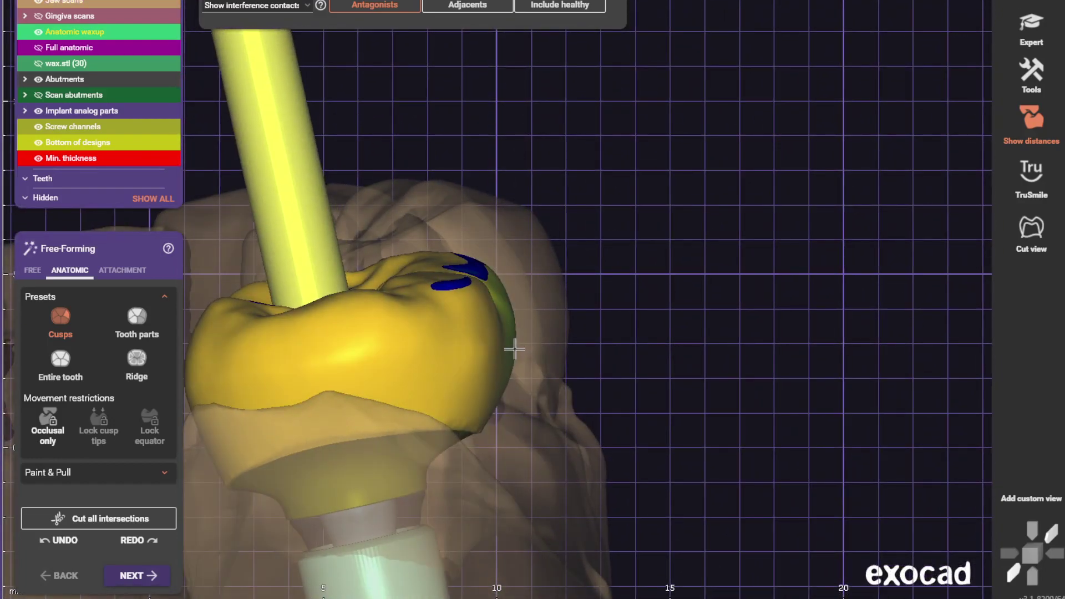
right_drag(513, 349, 510, 348)
scroll(511, 349, down, 3)
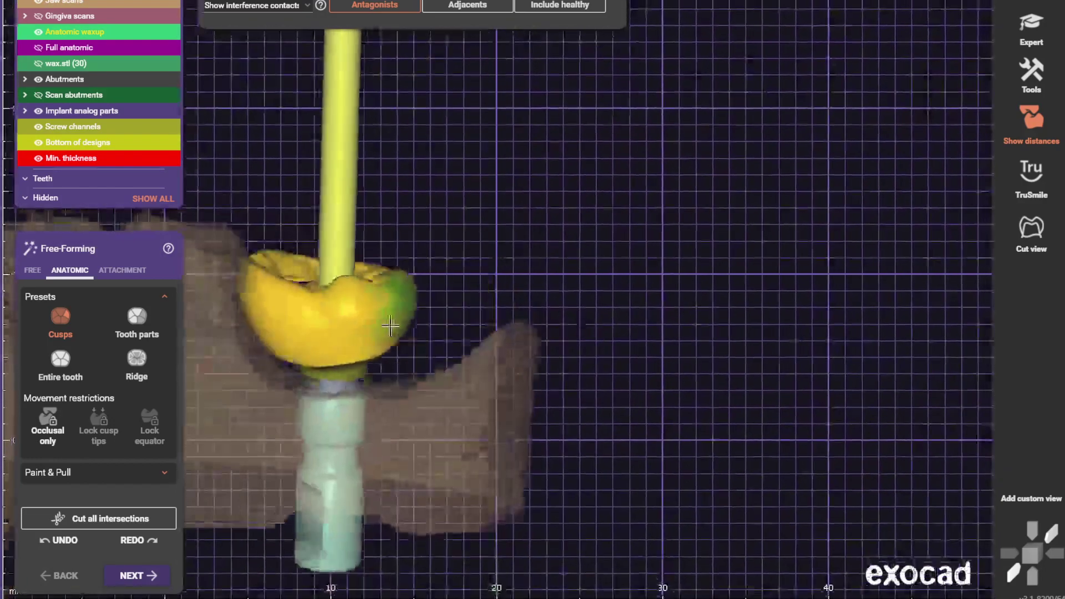
right_drag(390, 326, 383, 435)
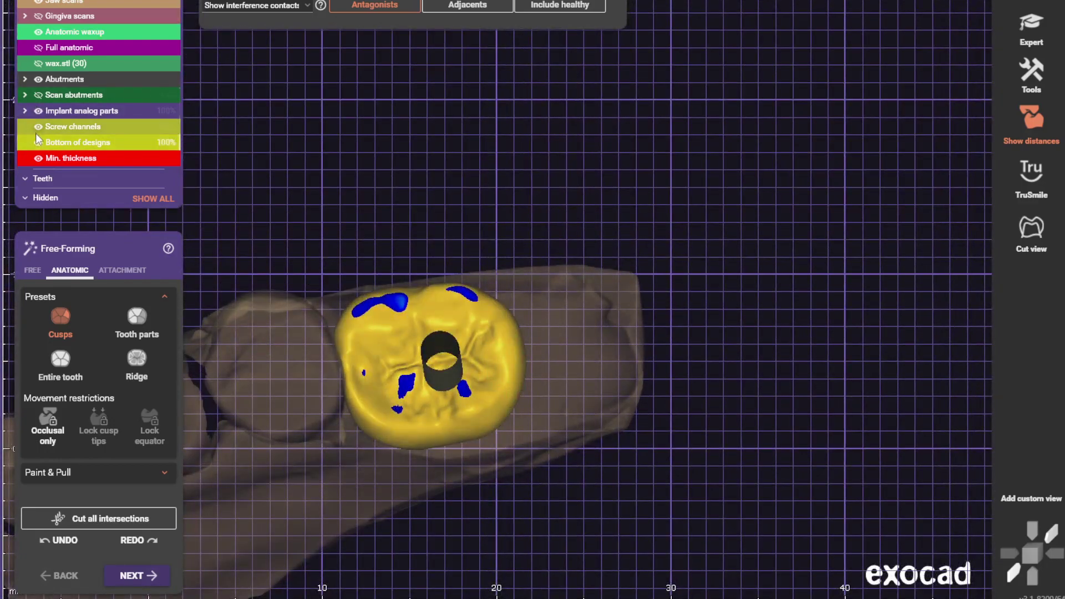
Step: Hide the screw channels and adapt the crown's static occlusion to a distance of 0.1 mm
click(38, 127)
scroll(39, 219, up, 3)
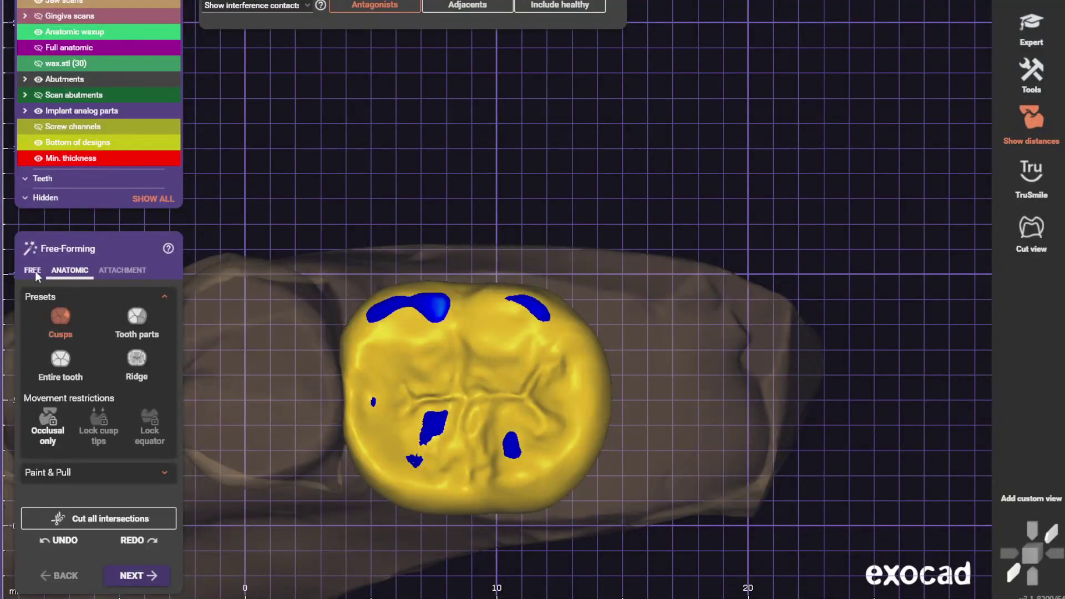
click(33, 270)
click(149, 310)
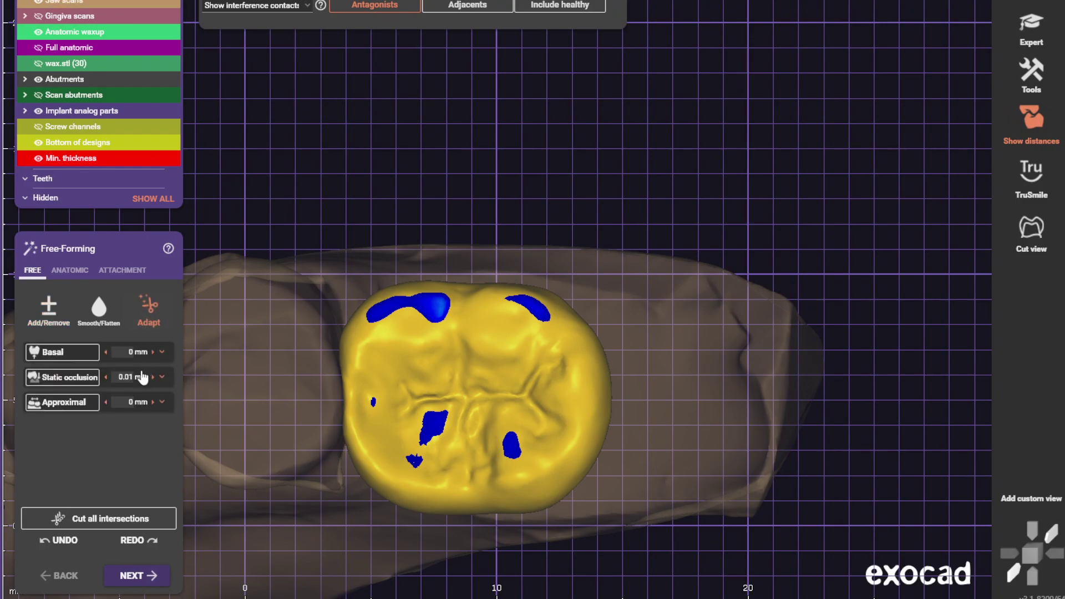
click(125, 423)
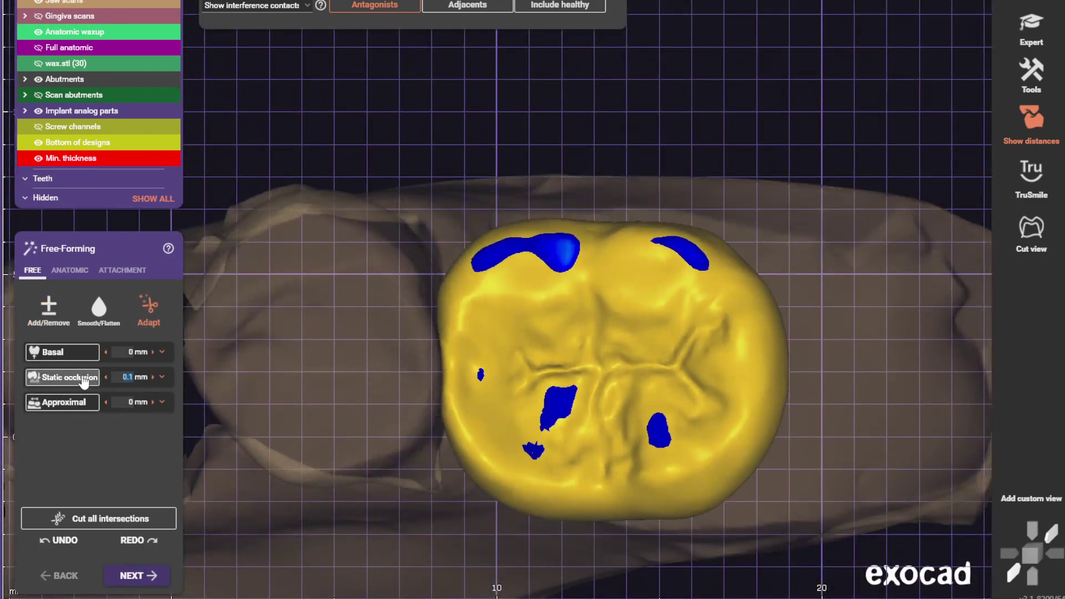
click(83, 381)
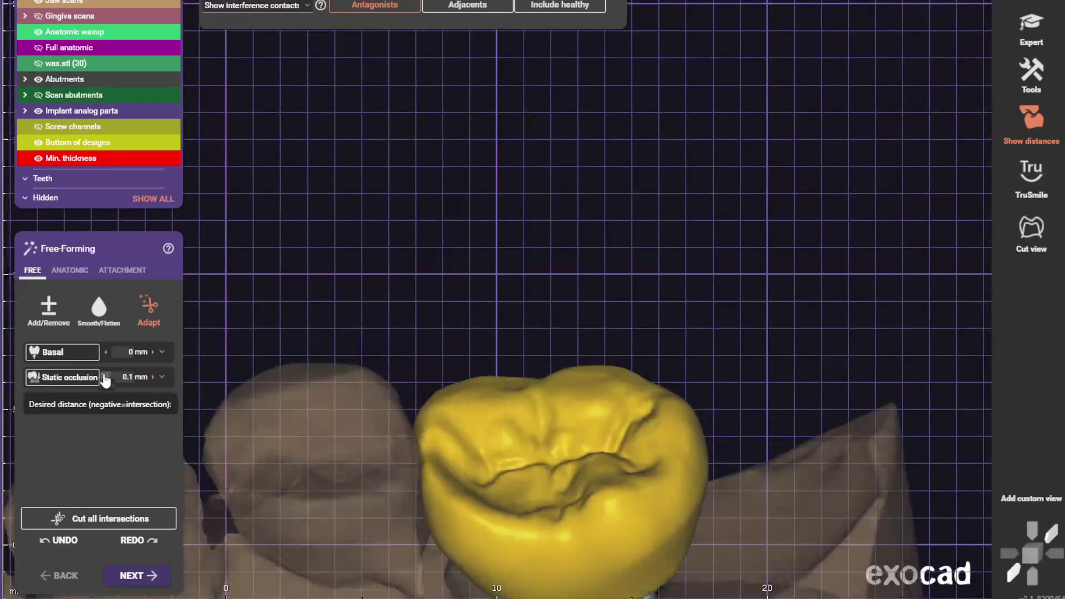
Step: Smooth the outer side of the crown with the Smooth/Flatten brush
right_drag(302, 448, 211, 448)
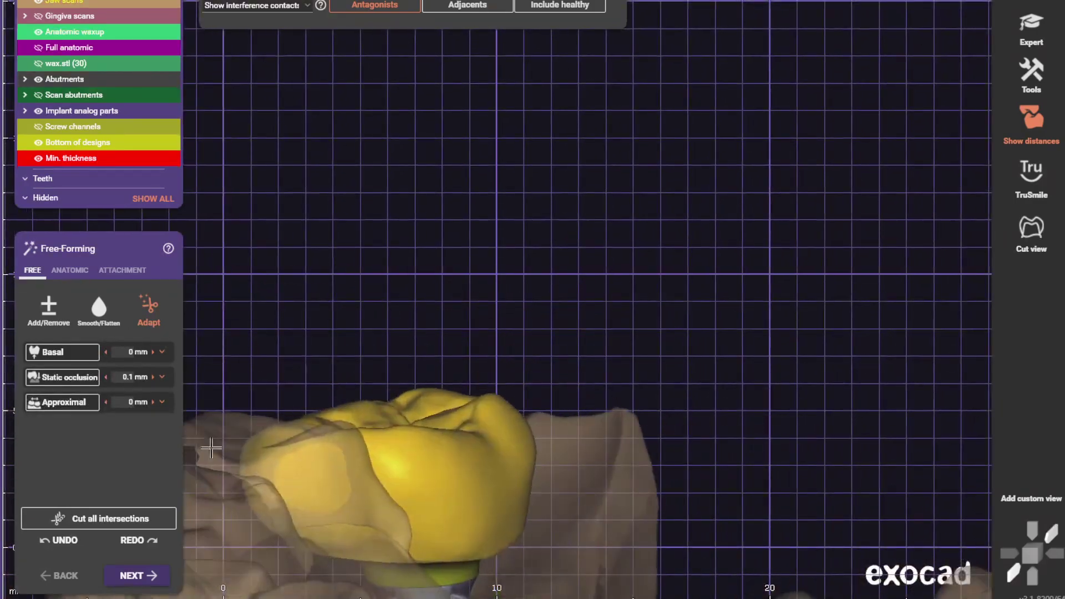
click(97, 311)
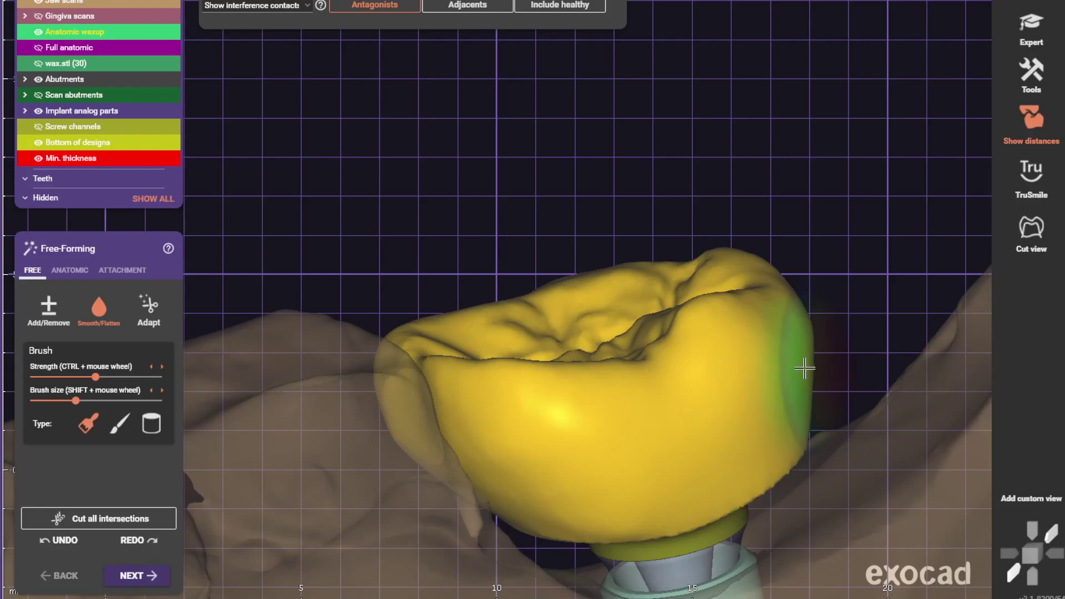
right_drag(806, 368, 546, 394)
scroll(547, 394, down, 2)
right_drag(670, 366, 241, 342)
scroll(241, 341, up, 2)
Step: Reduce the Smooth/Flatten brush size and smooth the crown's rounded upper edge
click(50, 401)
scroll(727, 310, up, 2)
right_drag(726, 311, 734, 494)
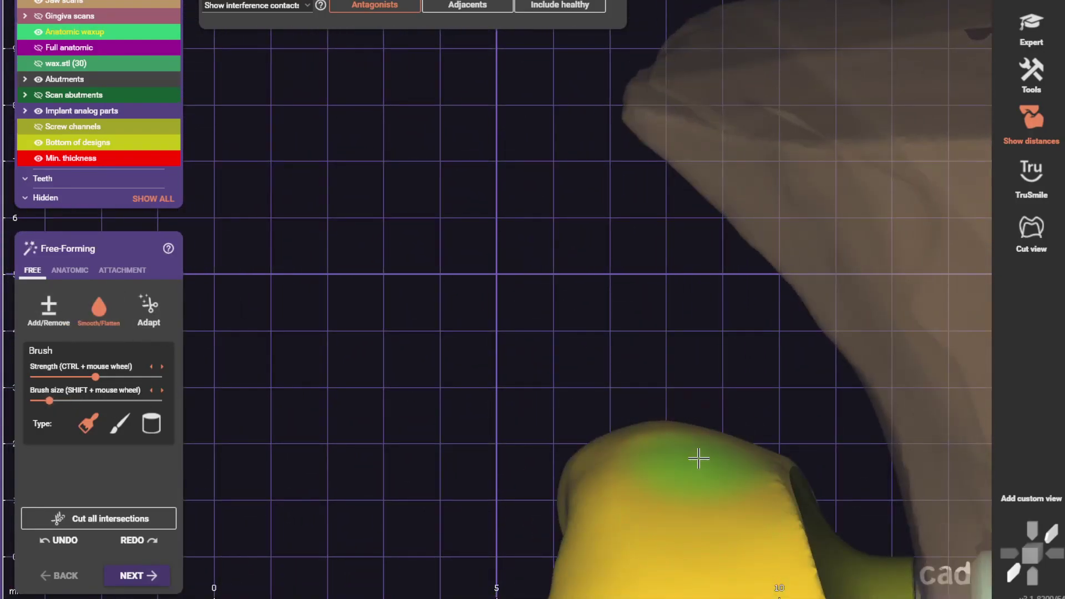
mouse_move(682, 443)
right_down()
mouse_move(689, 501)
mouse_move(713, 458)
mouse_move(770, 459)
right_up()
scroll(770, 459, up, 1)
drag(740, 188, 741, 169)
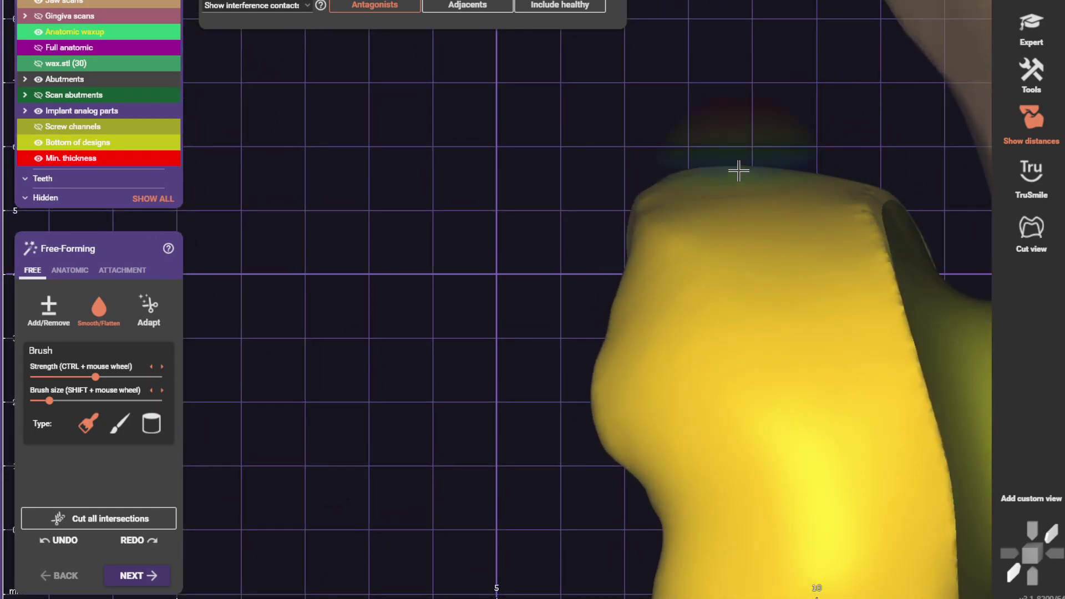
Step: Set the static occlusion distance to 0.2 mm in the Adapt tool
scroll(753, 271, down, 5)
right_drag(754, 270, 619, 359)
right_drag(675, 311, 508, 361)
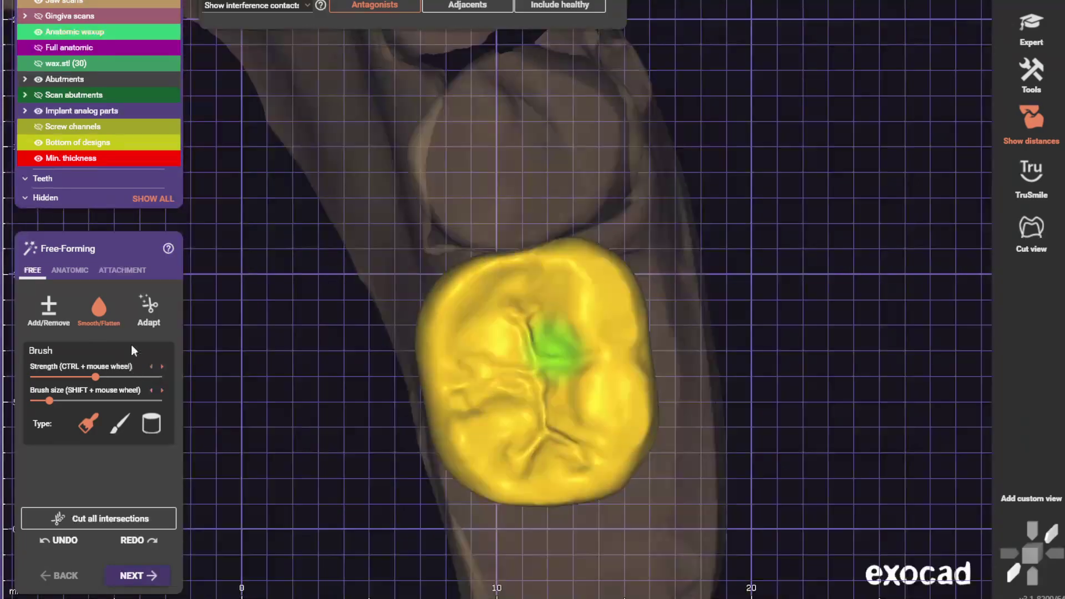
click(148, 308)
click(129, 377)
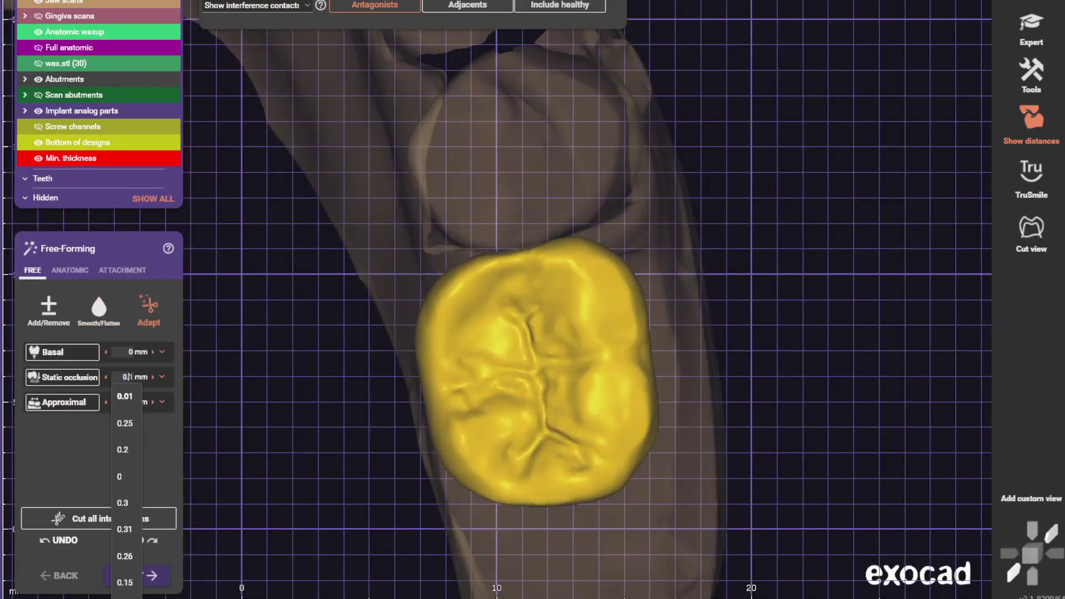
click(131, 425)
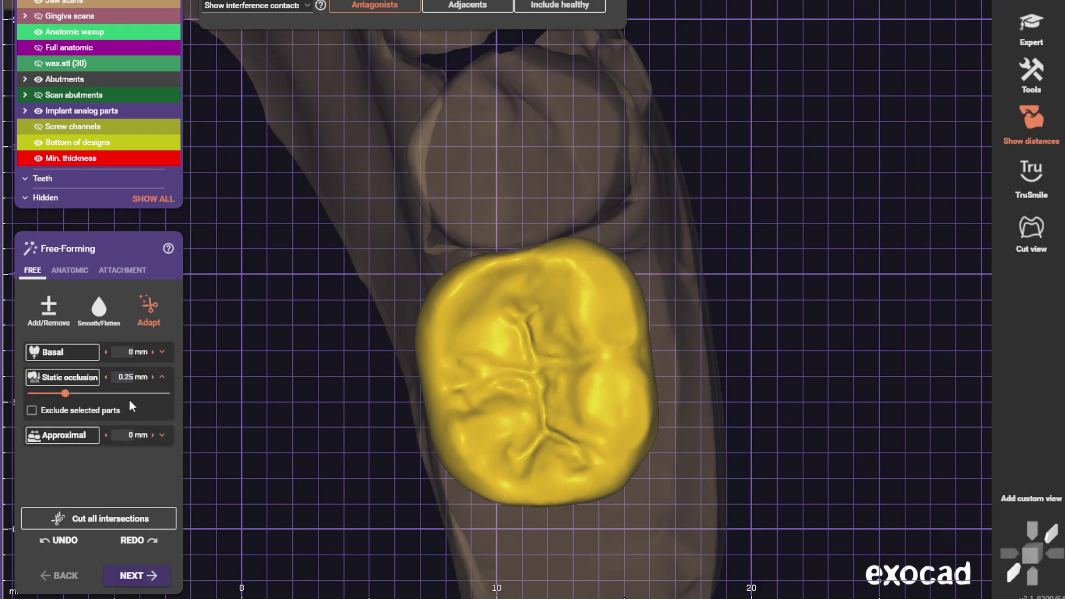
click(162, 377)
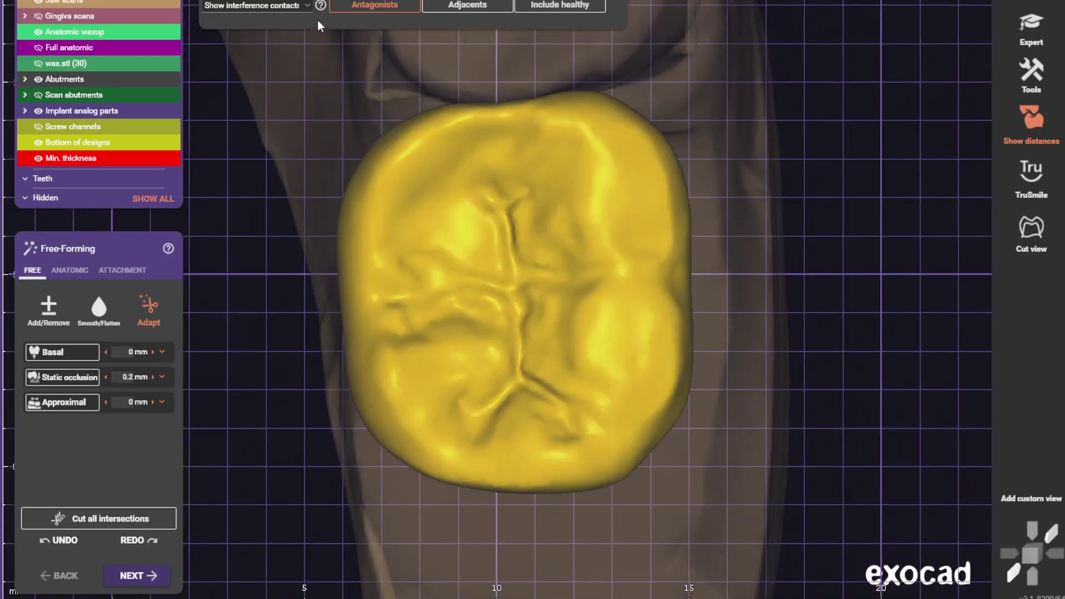
Step: Display the spacing to the antagonists and adapt the crown's static occlusion
click(277, 7)
click(244, 50)
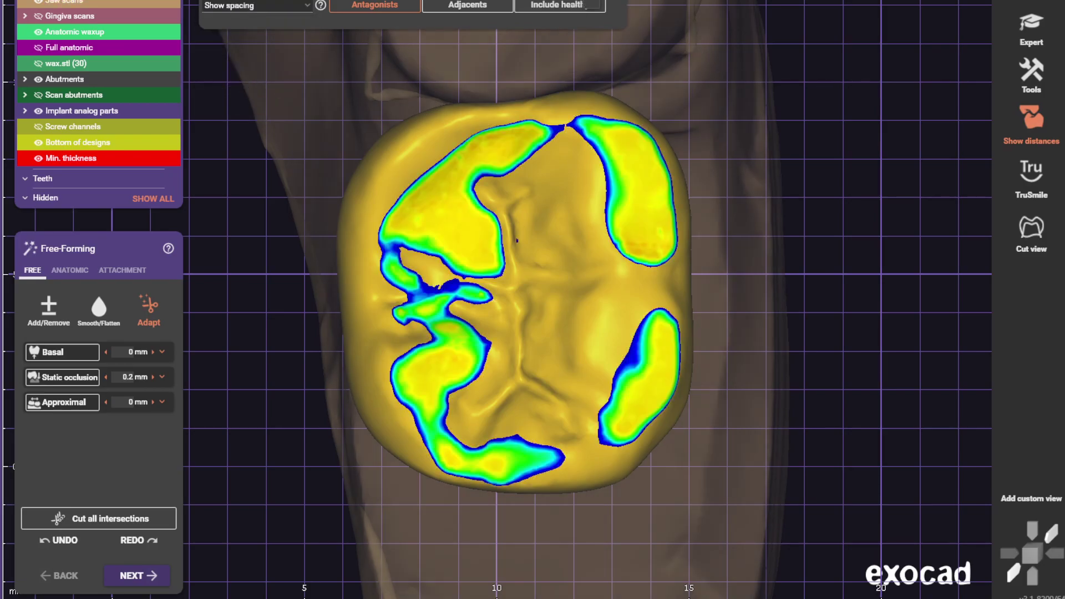
click(63, 377)
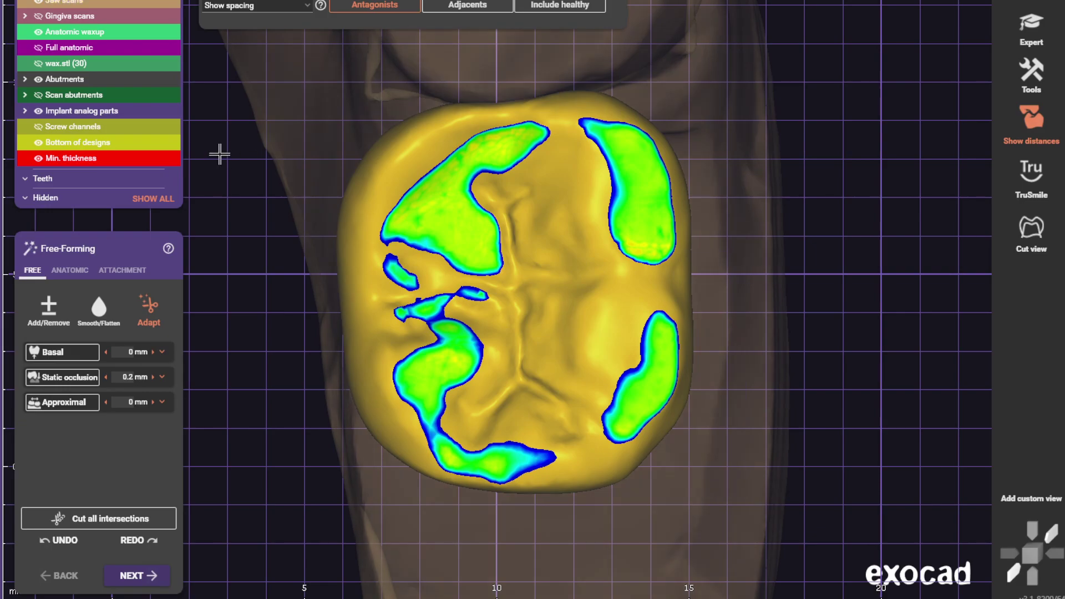
Step: Remove material from the broad occlusal contact areas with a small Add/Remove brush
click(48, 307)
scroll(654, 155, up, 1)
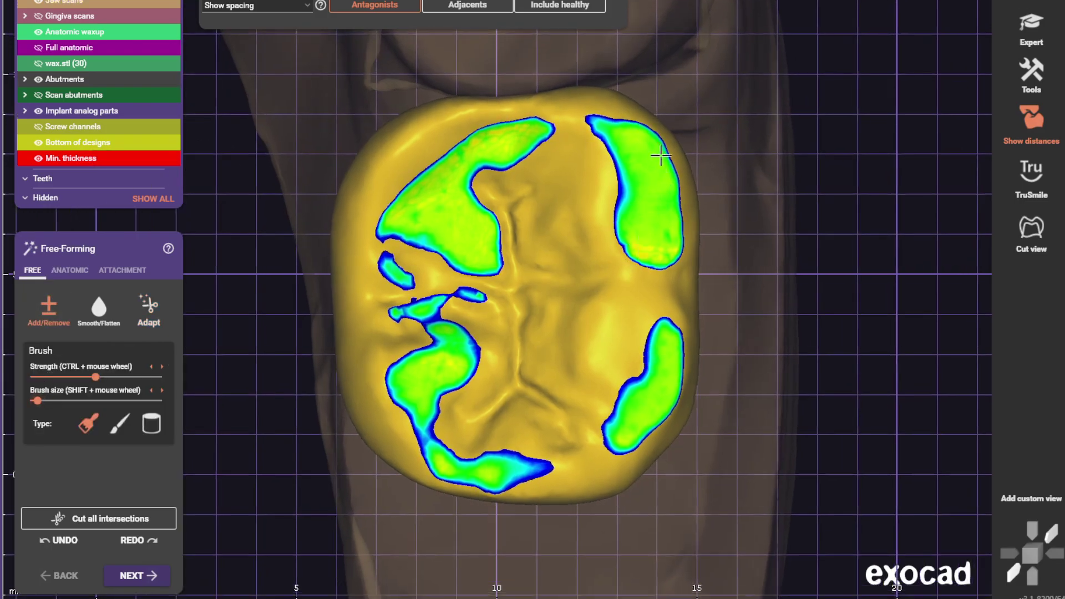
mouse_move(598, 126)
shift+mouse_down()
mouse_move(664, 194)
mouse_move(675, 238)
mouse_move(637, 435)
mouse_move(671, 309)
mouse_move(610, 453)
mouse_move(505, 441)
mouse_move(518, 465)
mouse_move(397, 422)
mouse_move(433, 309)
mouse_move(352, 308)
mouse_move(460, 355)
mouse_move(447, 468)
mouse_move(452, 368)
mouse_move(521, 134)
mouse_move(427, 194)
mouse_move(435, 250)
mouse_move(482, 222)
mouse_move(502, 193)
mouse_move(492, 138)
mouse_move(494, 226)
mouse_move(554, 131)
mouse_move(391, 212)
mouse_move(457, 183)
mouse_move(611, 154)
shift+mouse_up()
mouse_move(657, 222)
right_down()
mouse_move(647, 244)
mouse_move(183, 127)
mouse_move(167, 9)
mouse_move(147, 1)
mouse_move(149, 64)
mouse_move(102, 392)
right_up()
scroll(183, 127, down, 3)
scroll(149, 64, up, 3)
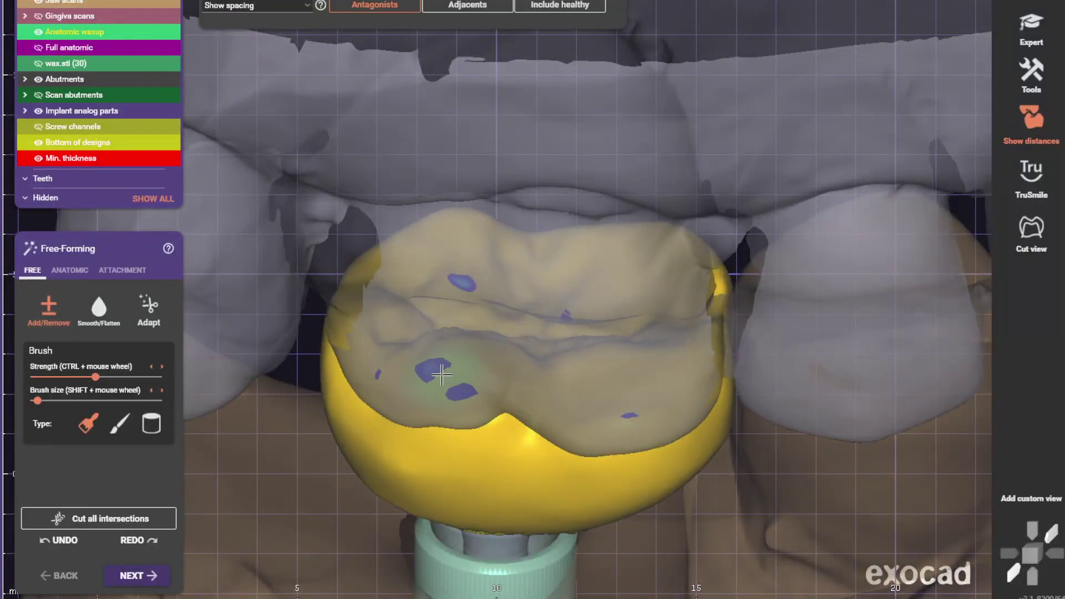
Step: Reduce the remaining occlusal contact spots against the antagonist with the Add/Remove brush, checking them from several sides
right_drag(442, 375, 426, 448)
drag(467, 499, 428, 480)
scroll(675, 478, down, 6)
right_drag(706, 522, 664, 407)
scroll(674, 436, up, 1)
scroll(674, 436, up, 3)
scroll(675, 432, down, 5)
scroll(668, 418, up, 4)
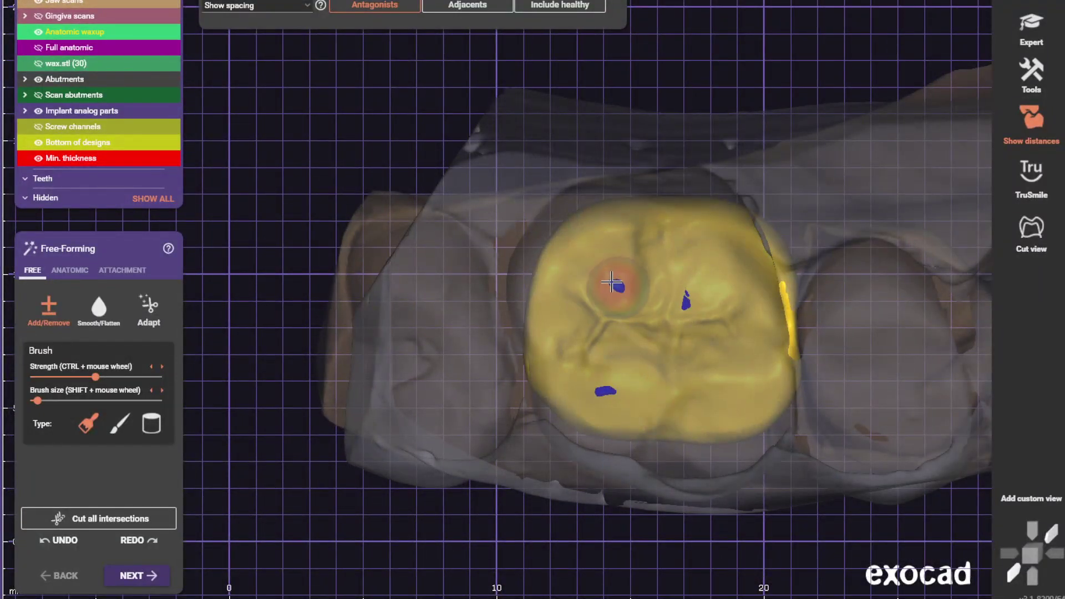
right_drag(616, 312, 615, 310)
scroll(616, 314, down, 3)
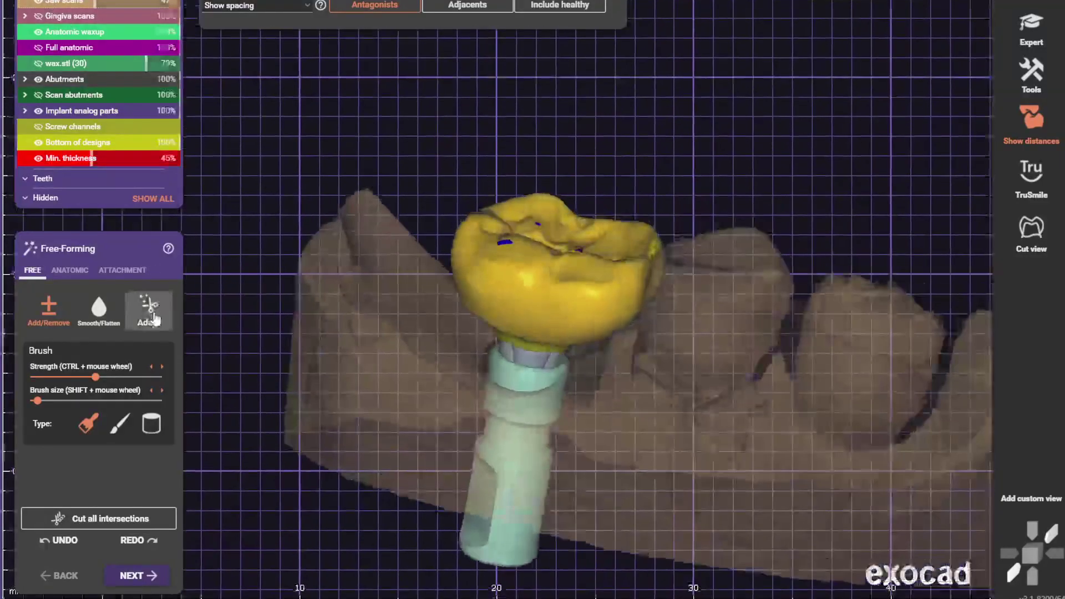
Step: Set the approximal adaptation distance to 0 mm and exclude selected parts, with the whole crown selected
click(154, 316)
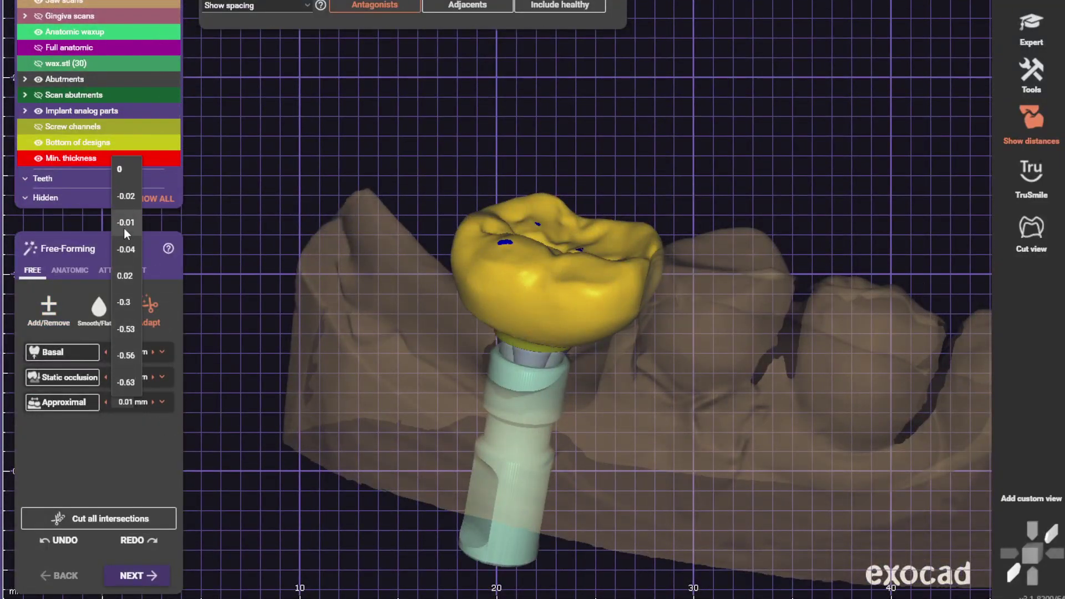
click(127, 168)
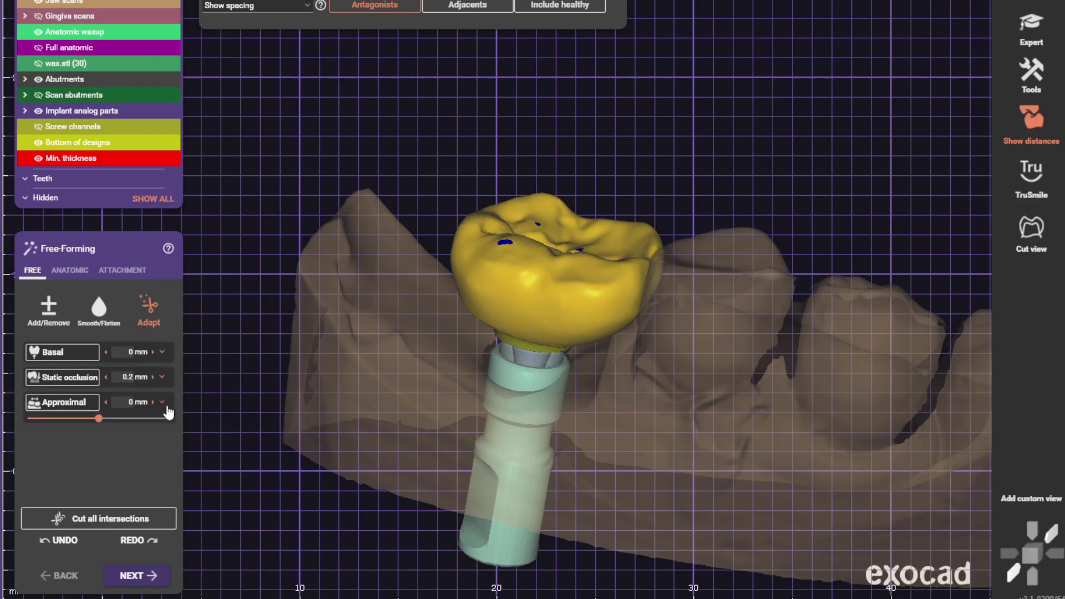
click(99, 446)
click(240, 483)
Step: Brush the contact area facing the adjacent tooth out of the exclusion and adapt the approximal surface
scroll(508, 381, up, 3)
mouse_move(421, 396)
right_down()
mouse_move(639, 377)
mouse_move(656, 351)
mouse_move(660, 409)
right_up()
scroll(642, 381, up, 4)
scroll(542, 382, down, 1)
mouse_move(557, 363)
right_down()
mouse_move(542, 382)
mouse_move(504, 298)
right_up()
mouse_move(504, 298)
mouse_down()
mouse_move(468, 237)
mouse_move(527, 207)
mouse_move(580, 274)
mouse_move(490, 302)
mouse_move(452, 235)
mouse_move(414, 261)
mouse_up()
click(52, 405)
Step: Switch the approximal adaptation to Cut with disk and deselect all excluded parts of the crown
scroll(272, 375, down, 4)
right_drag(271, 375, 277, 413)
click(154, 483)
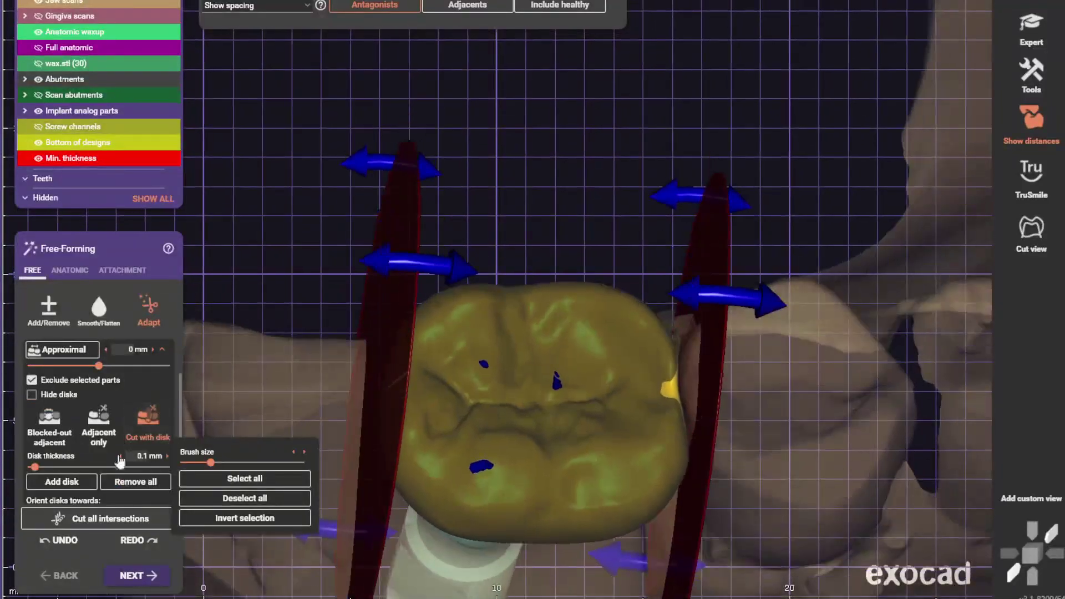
click(220, 502)
scroll(351, 497, up, 1)
right_drag(350, 496, 578, 540)
drag(578, 539, 638, 531)
Step: Show the screw channels and hide the jaw scans to expose the crown's approximal contact side
click(39, 126)
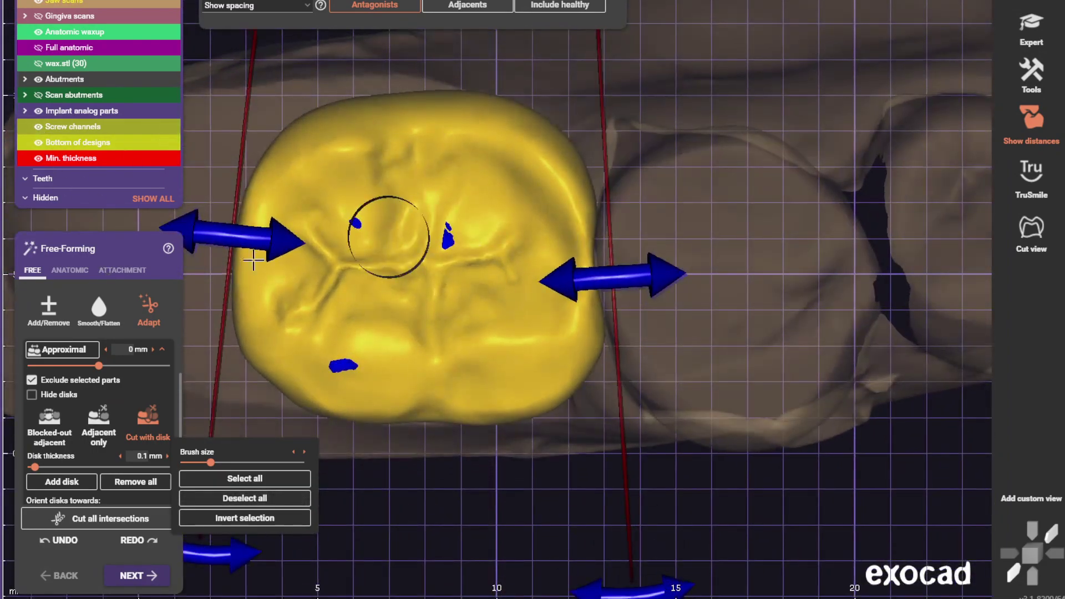
right_drag(253, 260, 314, 197)
right_drag(428, 261, 617, 455)
drag(628, 383, 616, 387)
right_drag(616, 388, 410, 266)
click(39, 4)
right_drag(666, 277, 488, 291)
Step: Display the interference contacts including the adjacents and adapt the crown's approximal surface to 0 mm
click(446, 8)
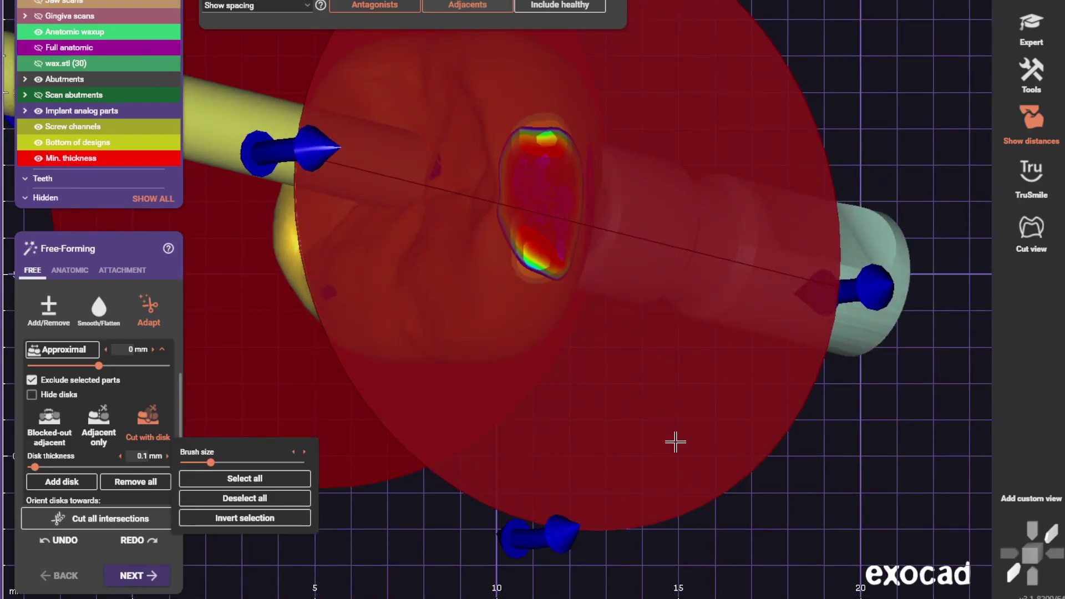
click(260, 7)
click(244, 28)
scroll(518, 221, up, 1)
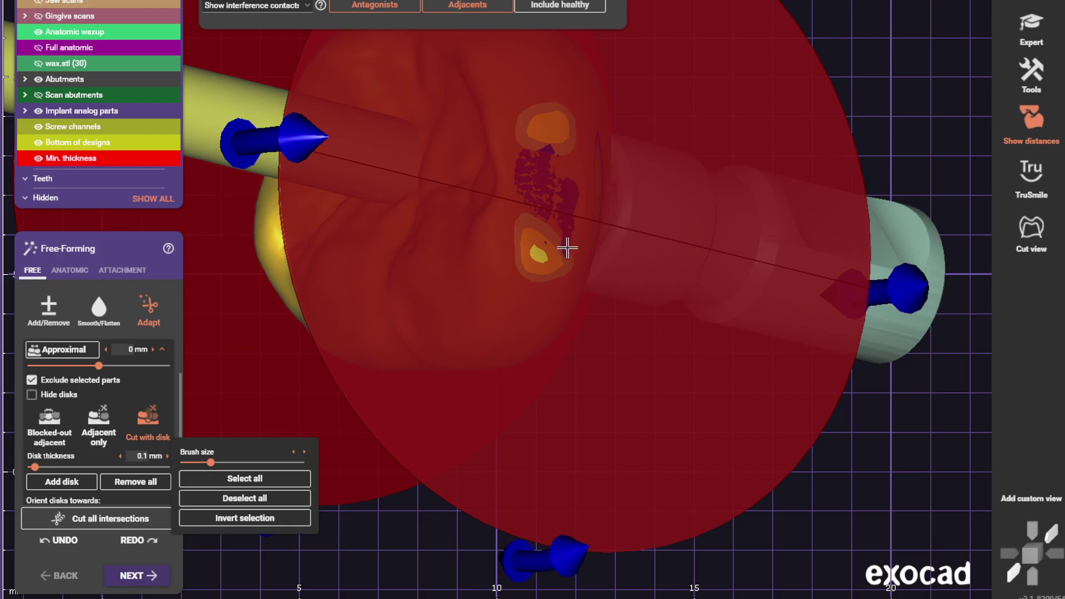
click(78, 356)
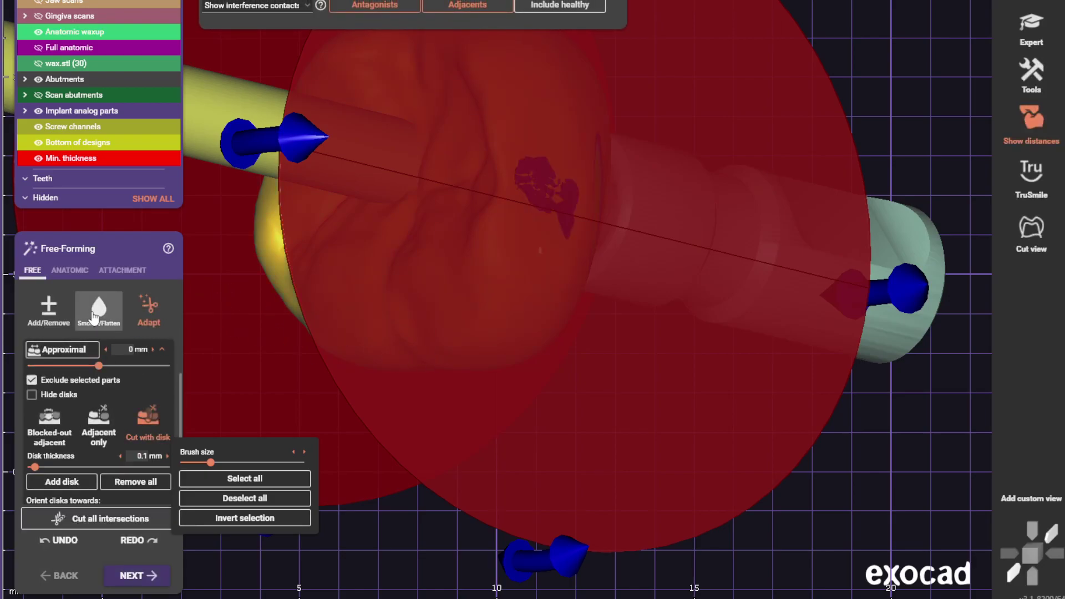
Step: Show the jaw scans again and smooth the crown around the approximal contact with the Smooth/Flatten brush
click(94, 317)
click(39, 2)
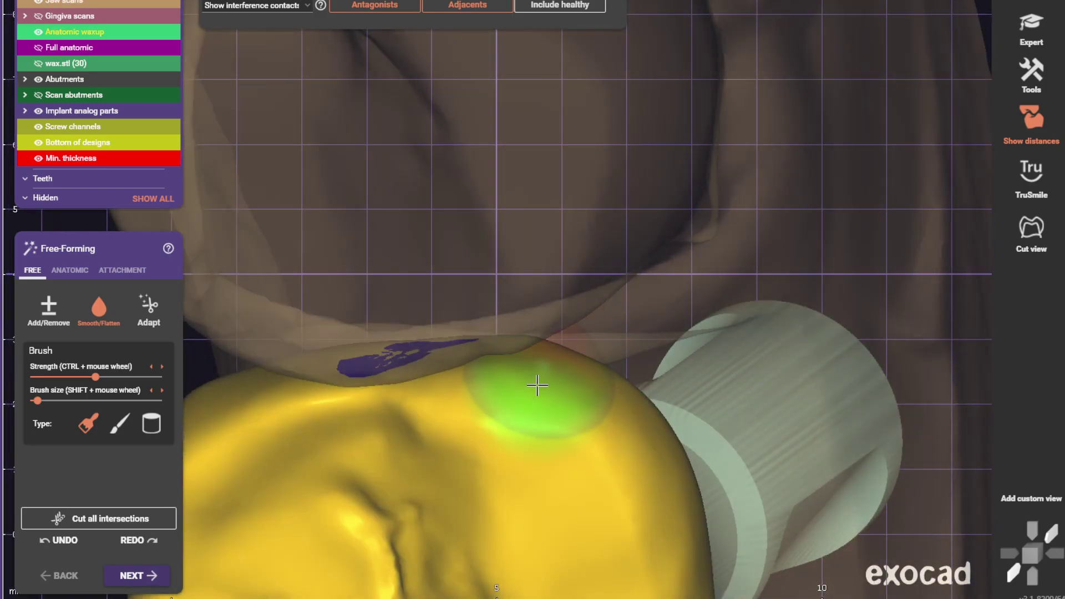
drag(550, 341, 548, 345)
scroll(580, 359, down, 5)
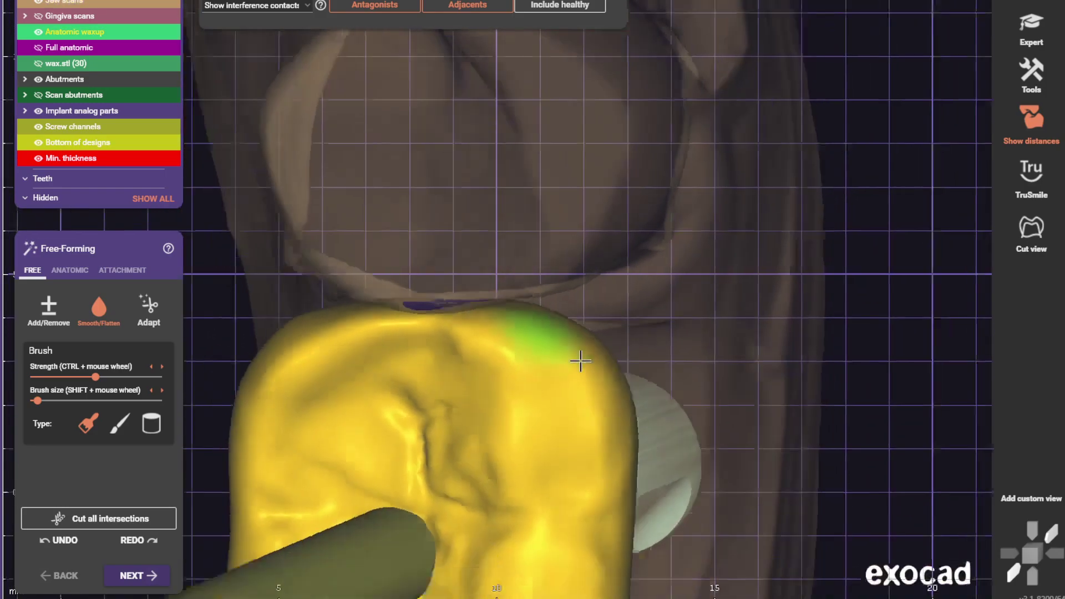
right_drag(580, 359, 514, 349)
scroll(460, 285, up, 3)
scroll(463, 277, up, 2)
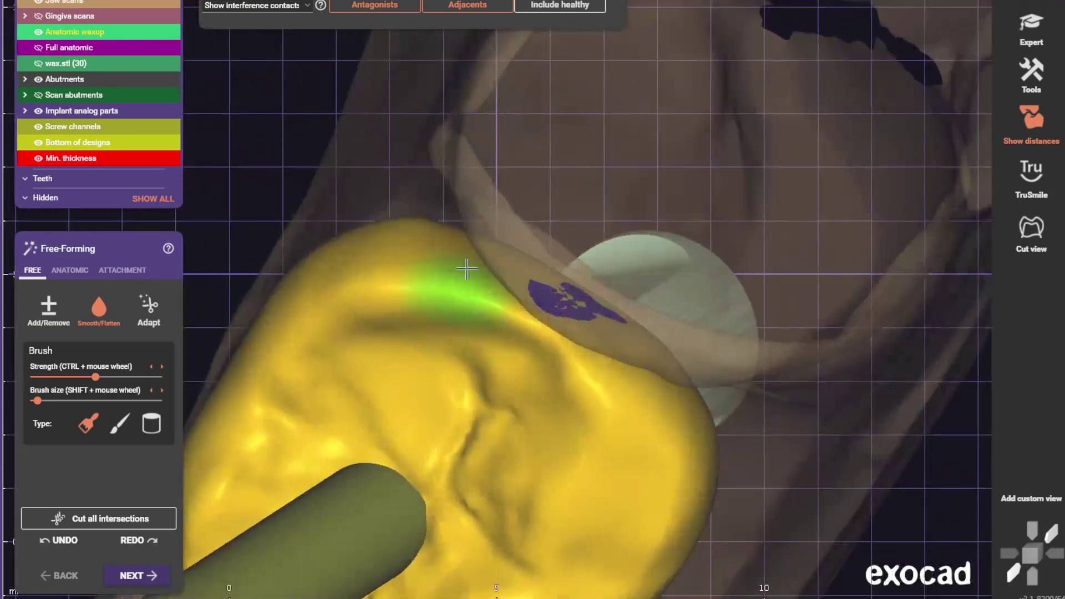
Step: Adjust the jaw scans' opacity and examine the crown beside the neighbouring teeth
scroll(469, 251, down, 4)
right_drag(469, 250, 373, 305)
drag(148, 4, 281, 6)
right_drag(213, 34, 221, 27)
drag(160, 4, 127, 7)
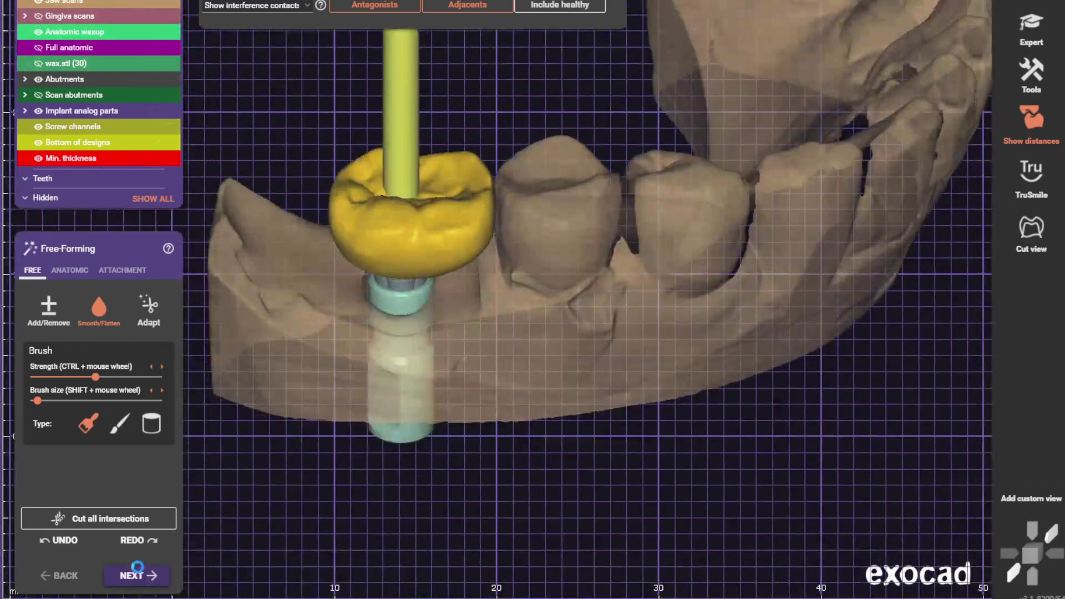
Step: Accept the free-forming and screw hole design and save the merged crown, deleting the previously saved abutment file
click(137, 575)
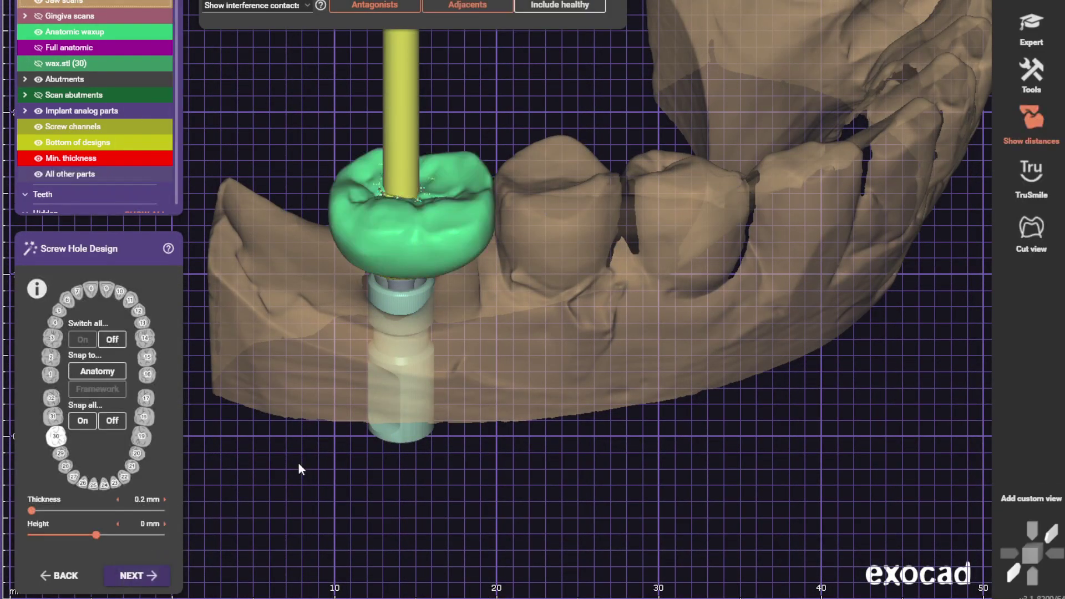
click(136, 575)
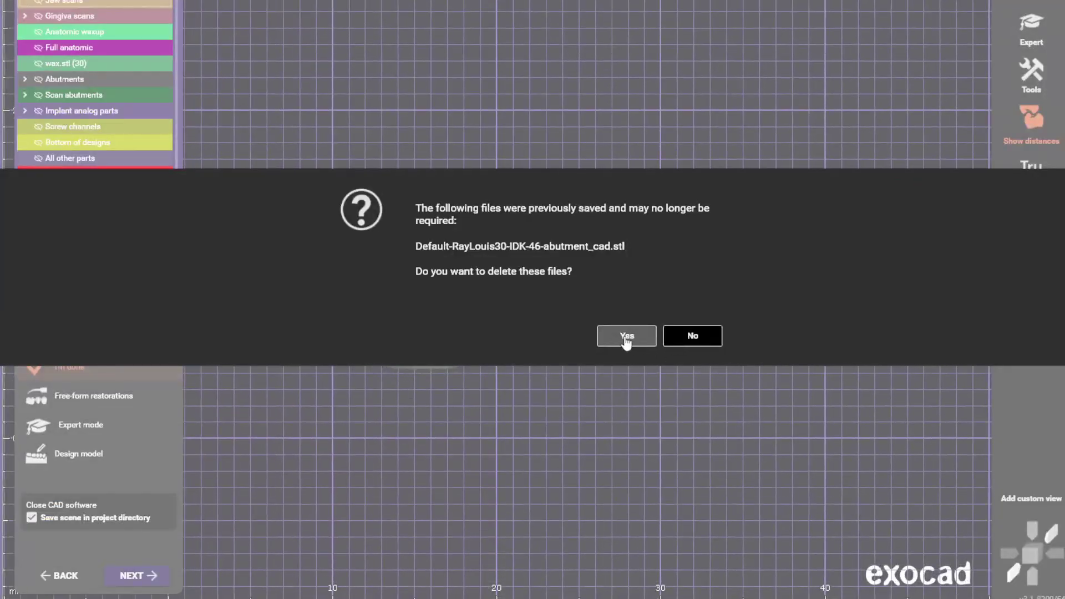
click(625, 335)
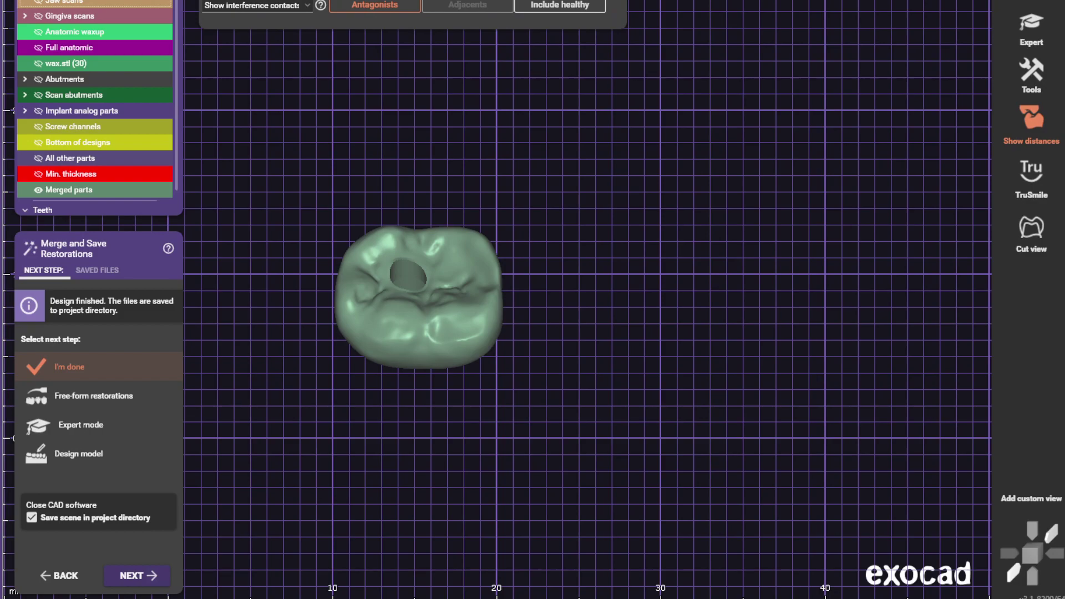